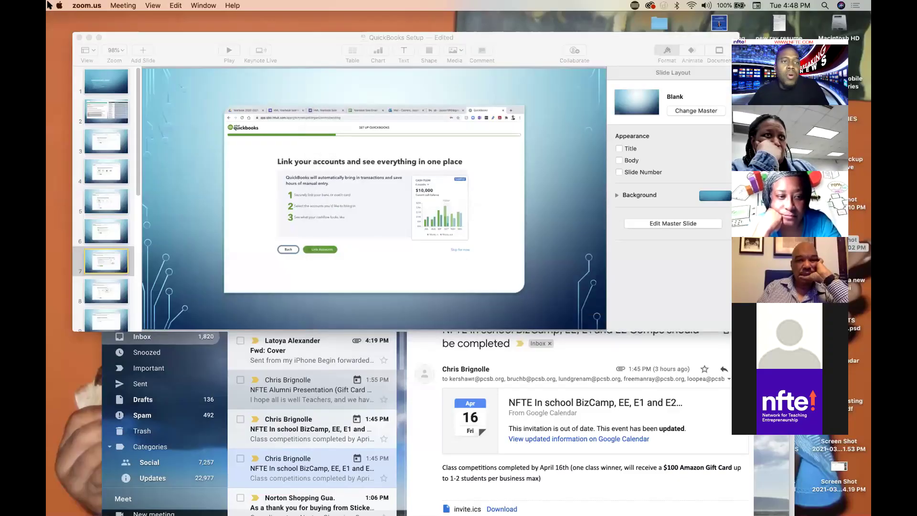
Enlarge the QuickBooks Setup presentation window and go through slides 8 to 12, which cover the remaining setup questions
left_click(99, 37)
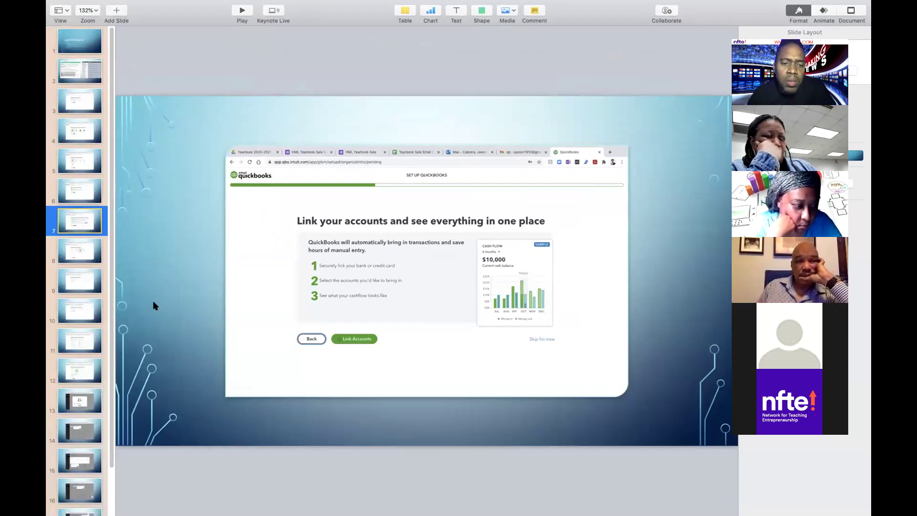
left_click(85, 250)
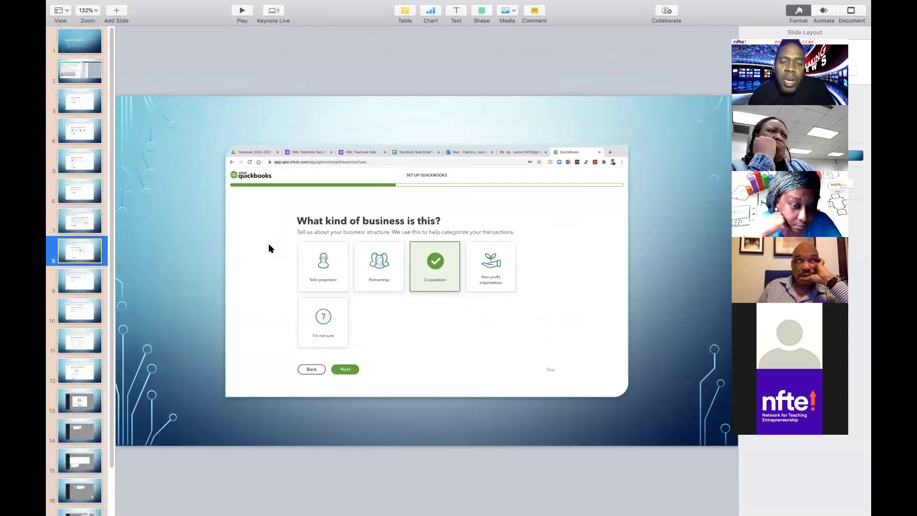
left_click(77, 287)
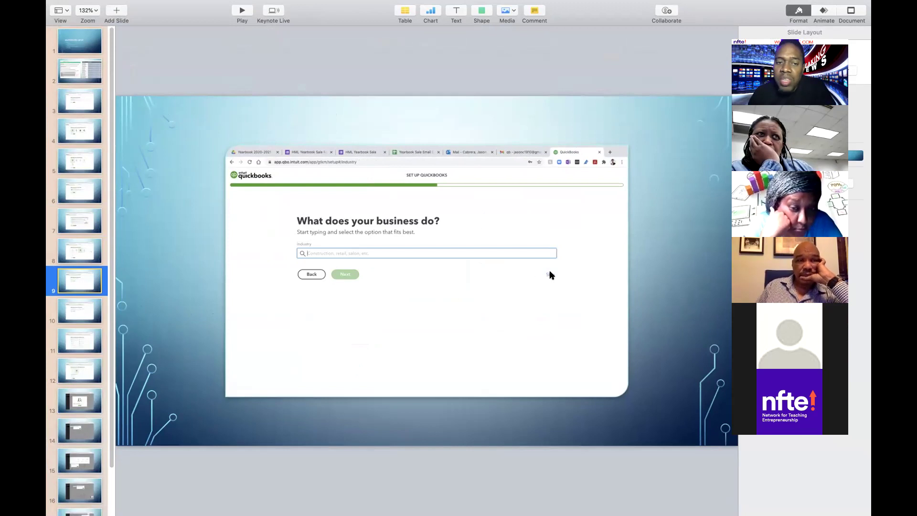
left_click(73, 314)
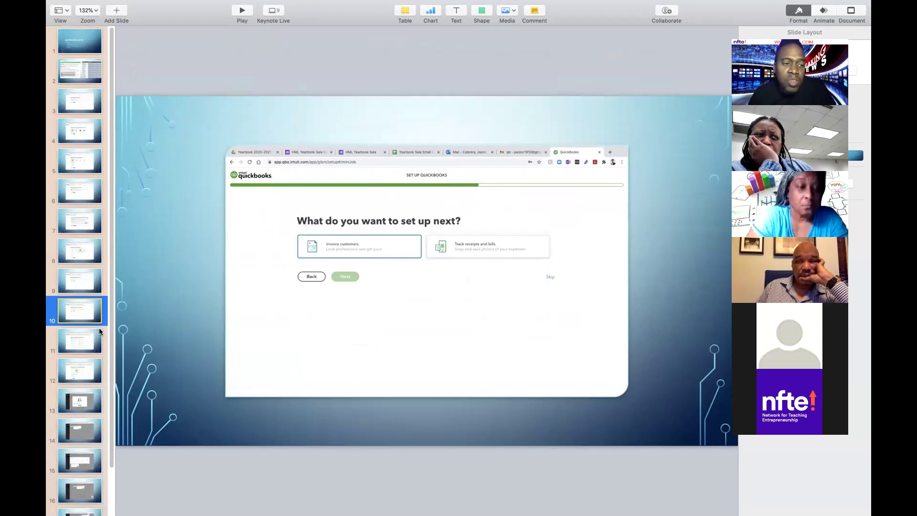
left_click(76, 338)
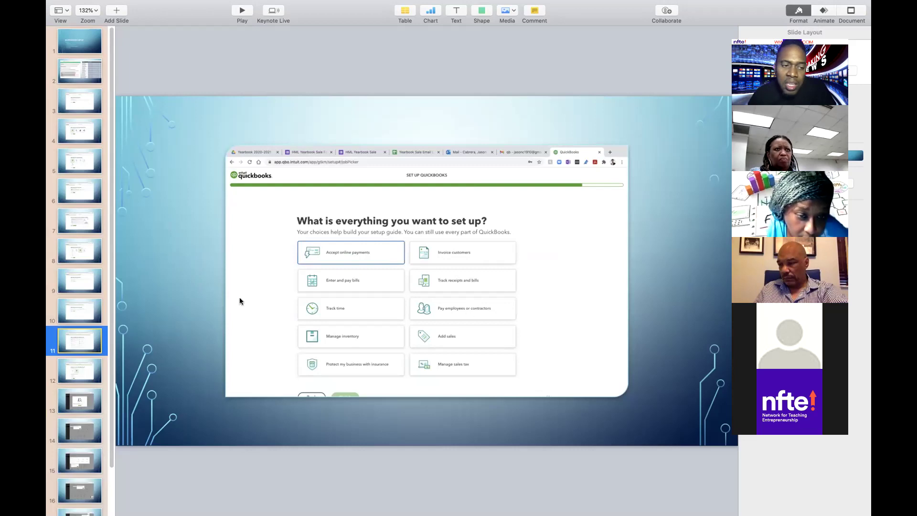
left_click(77, 370)
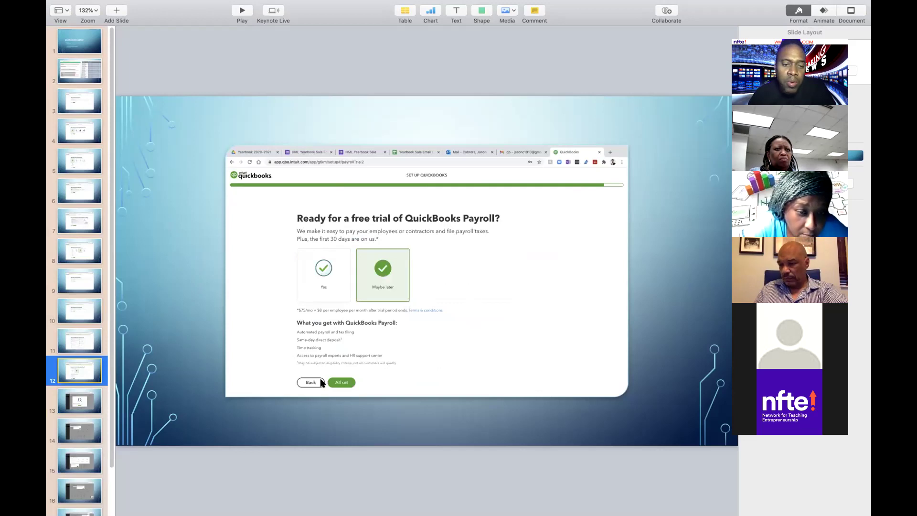
Go through slides 13 to 16 covering the QuickBooks welcome screen and quick tour, revisiting payroll trial slide 12 along the way
left_click(73, 405)
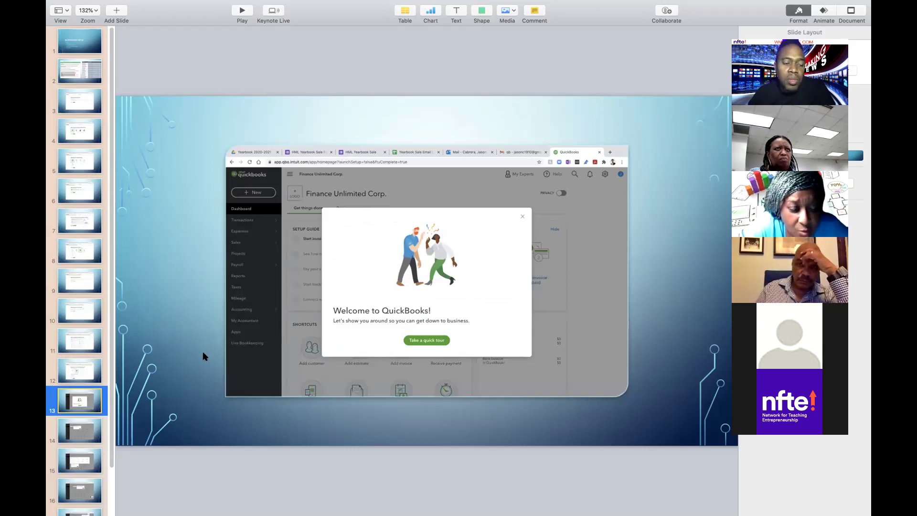
left_click(79, 367)
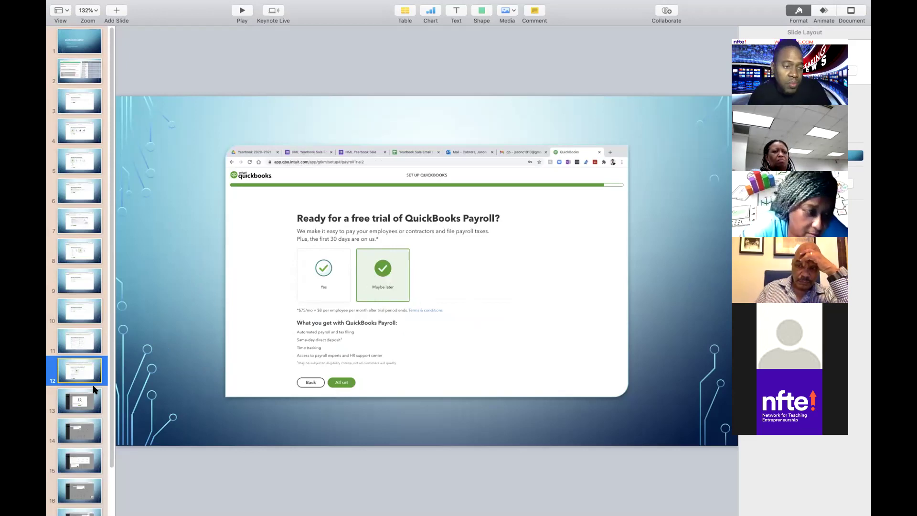
left_click(85, 402)
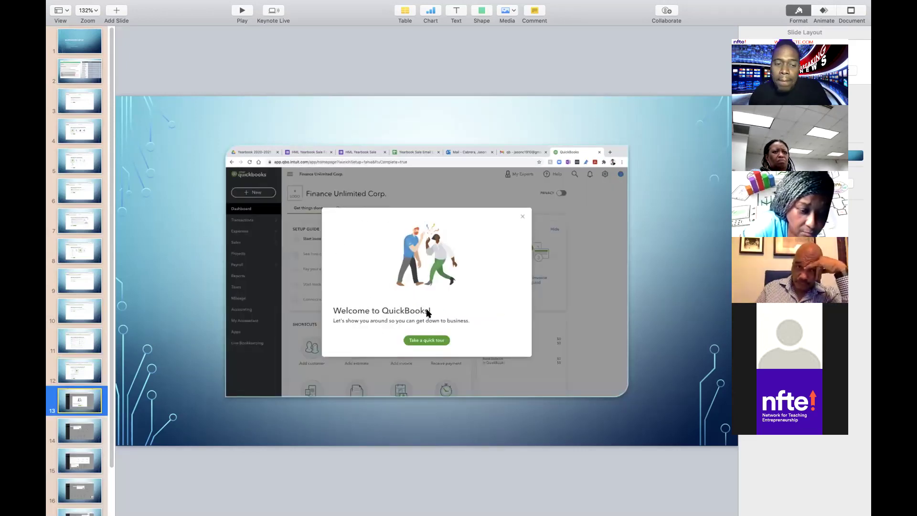
left_click(80, 434)
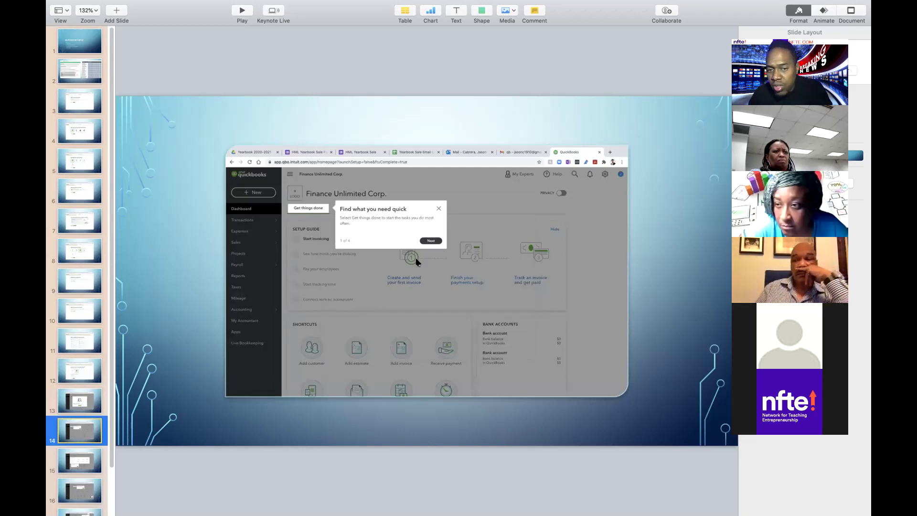
left_click(81, 463)
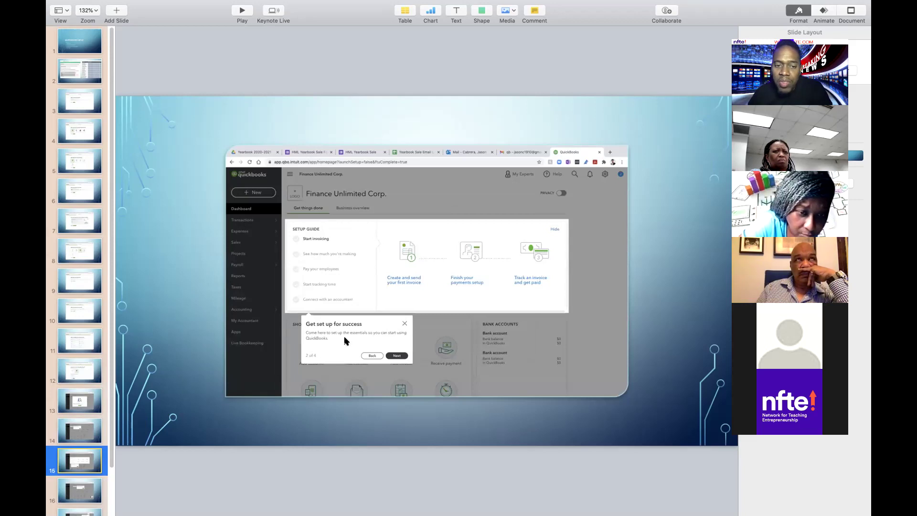
left_click(81, 488)
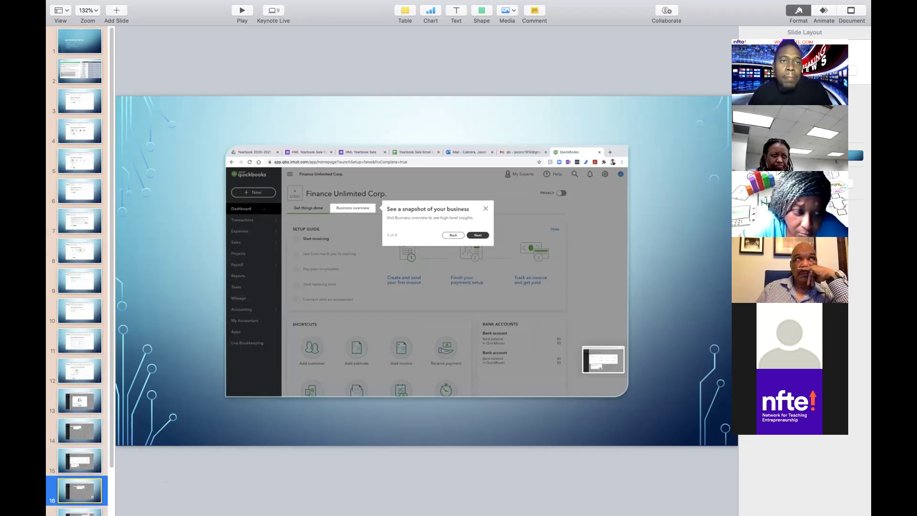
Restore the presentation to its smaller window and switch to Chrome, bringing up the Outlook mailbox with the Intuit Education e-mail
mouse_move(117, 6)
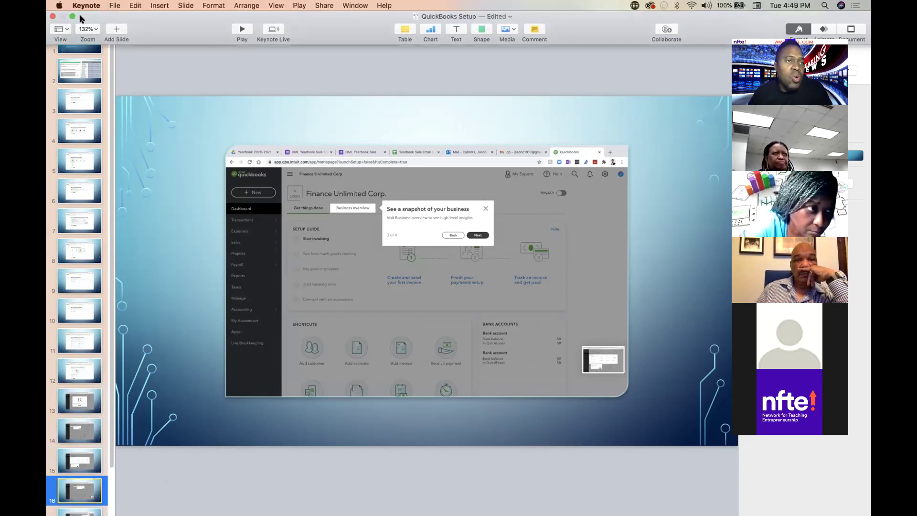
left_click(72, 18)
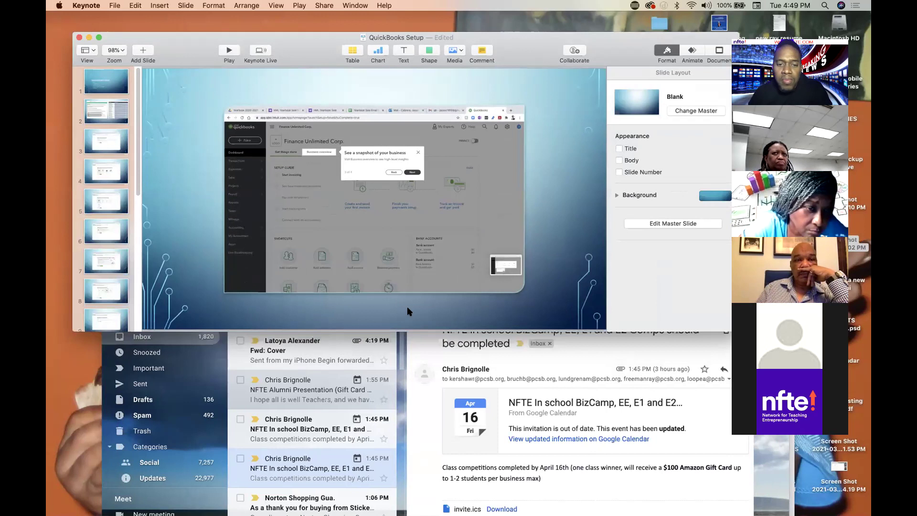
left_click(429, 354)
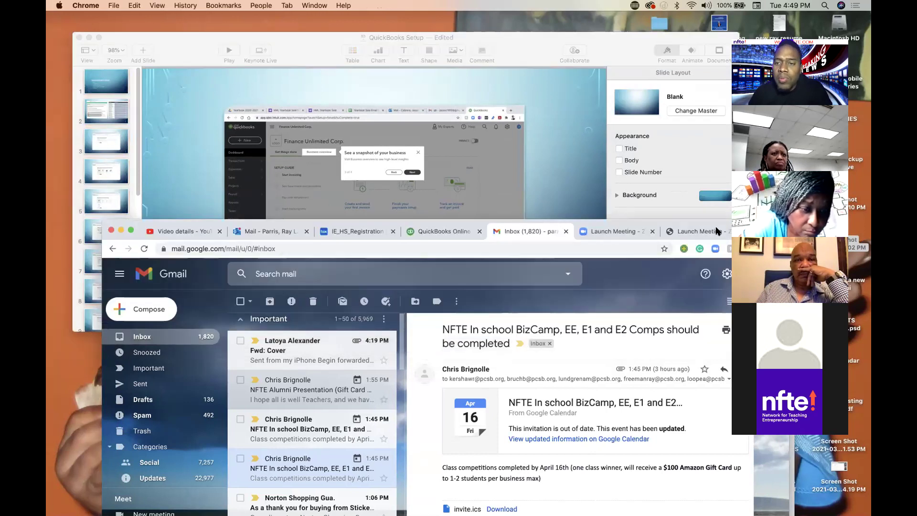
left_click_drag(704, 225, 667, 61)
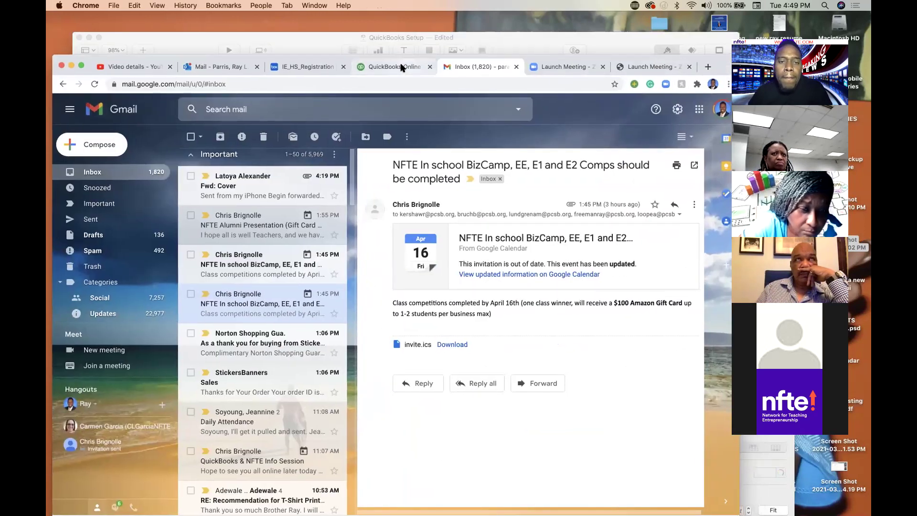
left_click(401, 67)
left_click(493, 67)
left_click(560, 67)
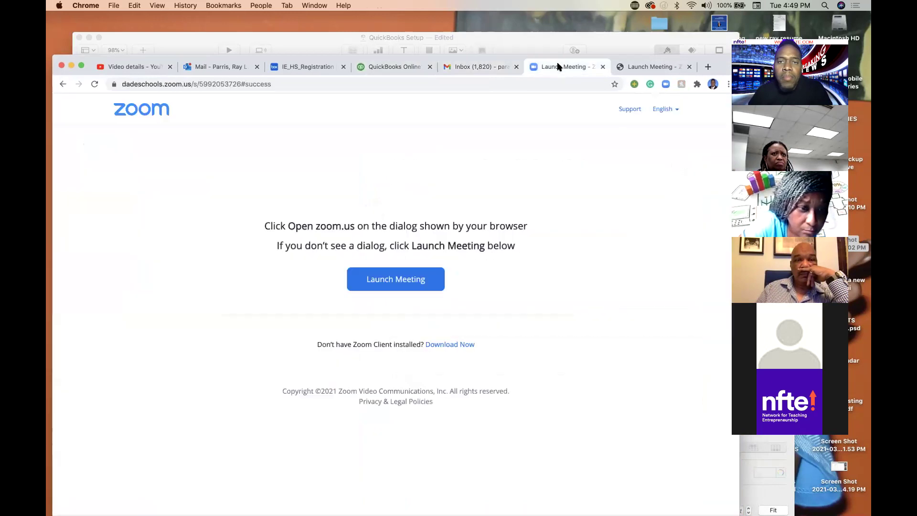
left_click(212, 68)
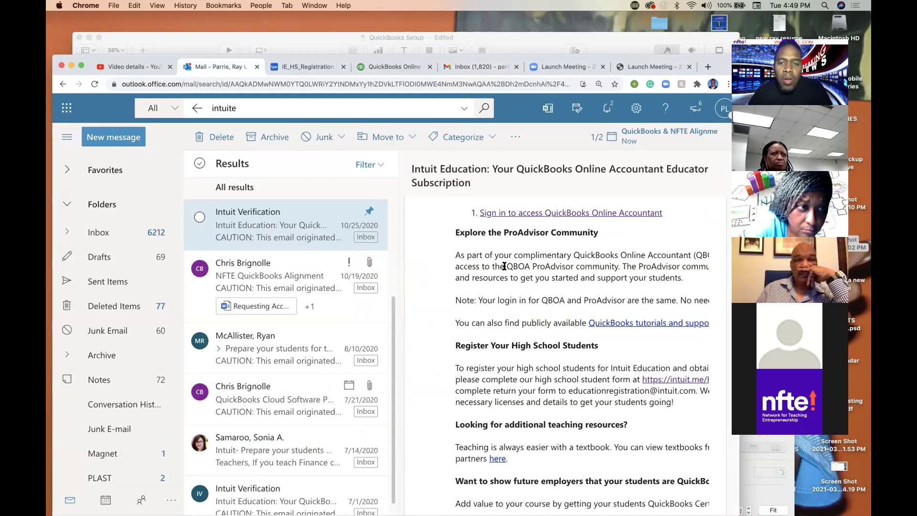
Read the Intuit Education subscription e-mail from its header through the Get Started and ProAdvisor Community sections
scroll(526, 260, "up", 2)
scroll(524, 264, "up", 2)
scroll(524, 264, "up", 5)
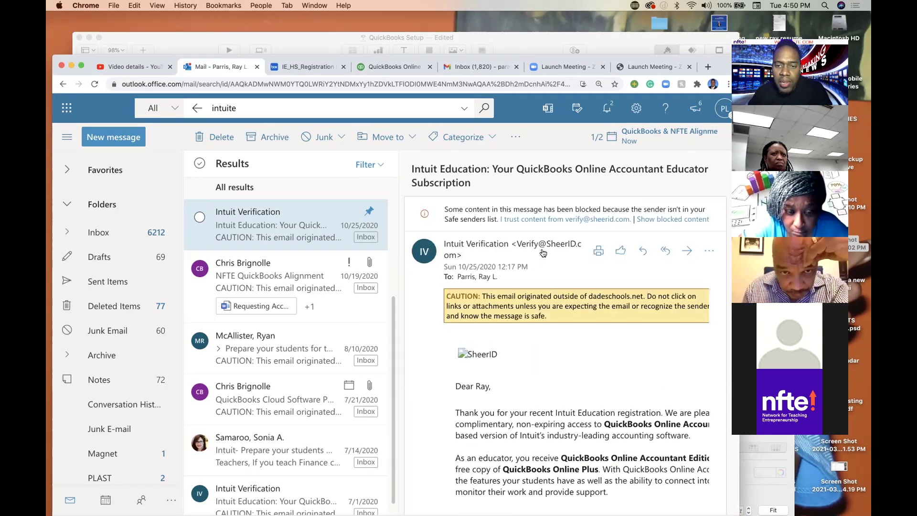
scroll(554, 261, "down", 3)
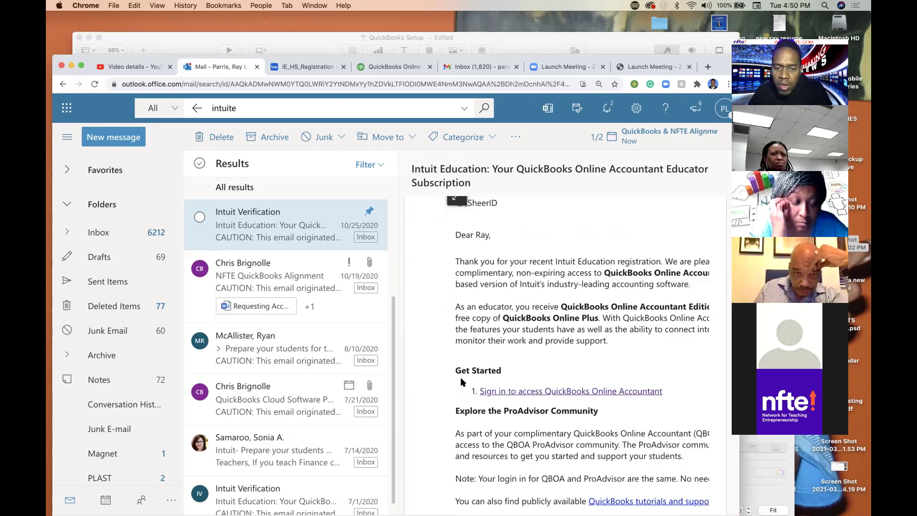
scroll(484, 436, "down", 1)
scroll(483, 435, "down", 5)
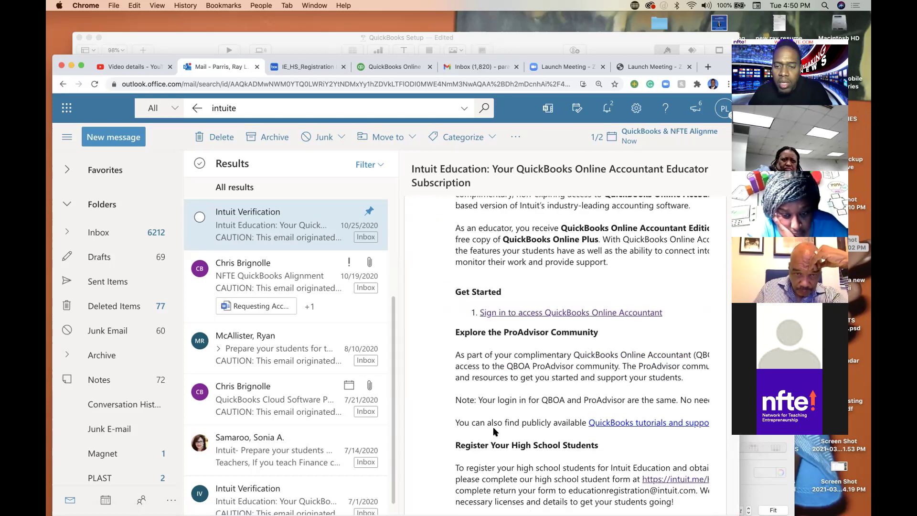
Open the QuickBooks tutorials and support link from the e-mail and look through the page down to its Resources section
left_click(660, 410)
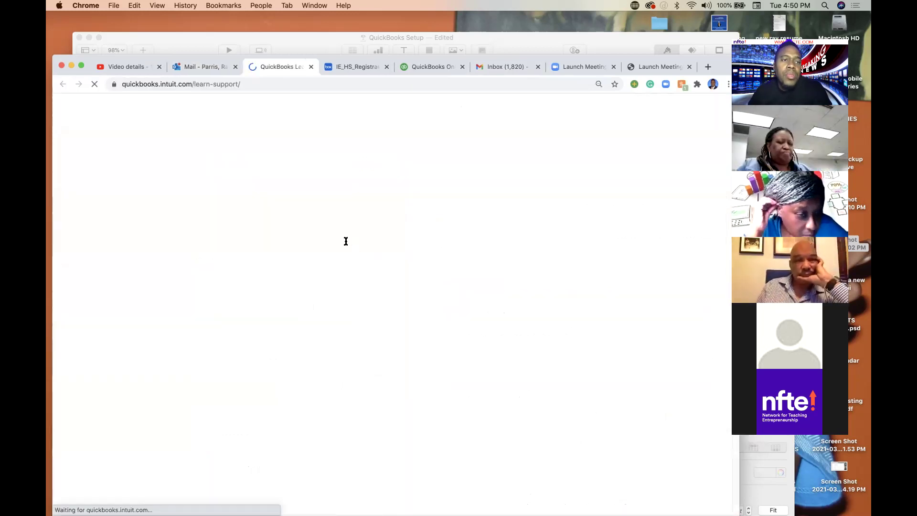
scroll(344, 318, "down", 5)
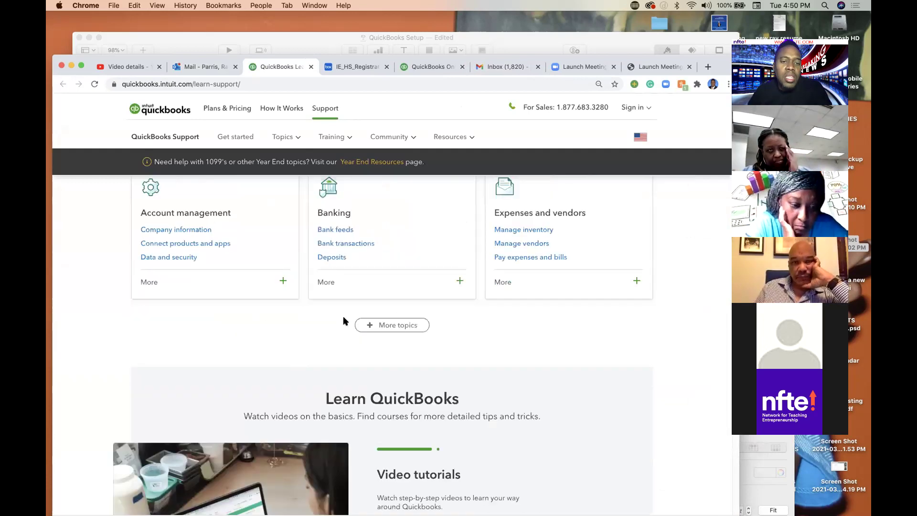
scroll(343, 316, "down", 7)
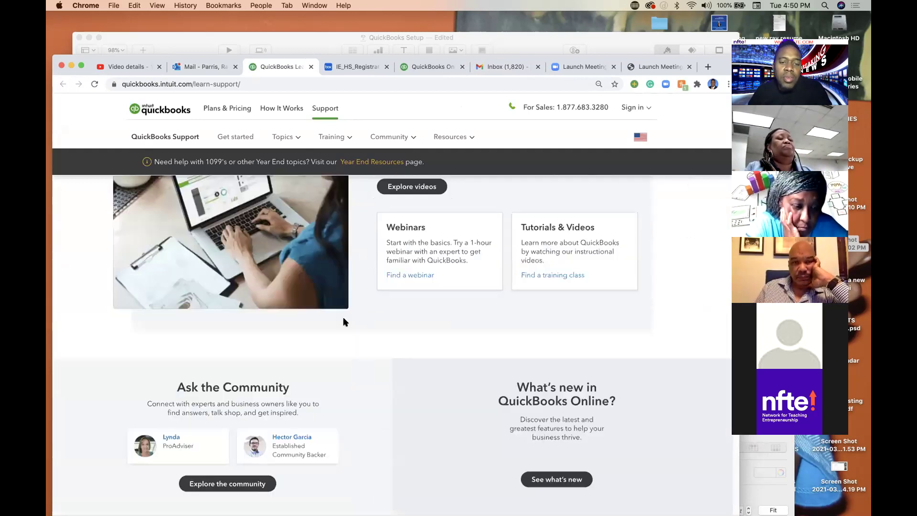
scroll(343, 317, "down", 5)
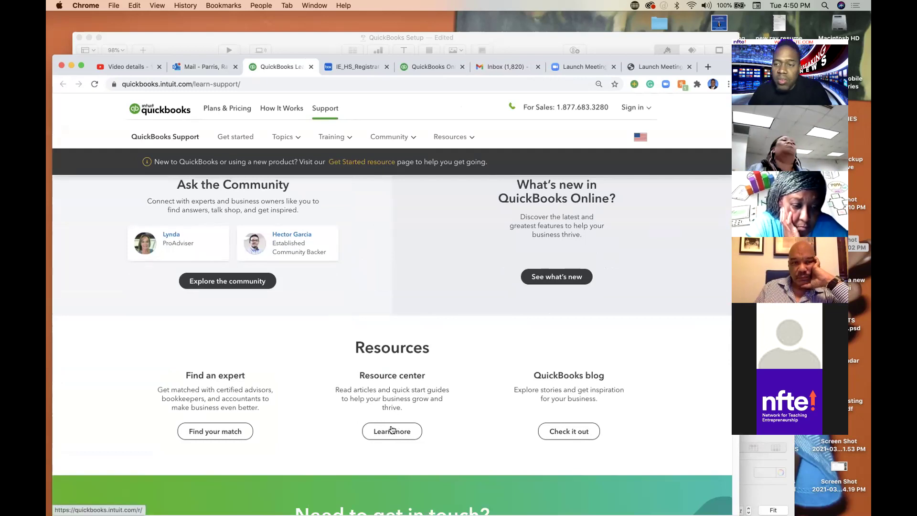
View the high school student registration form linked in the Intuit Education e-mail, and close it
left_click(210, 67)
scroll(557, 352, "down", 2)
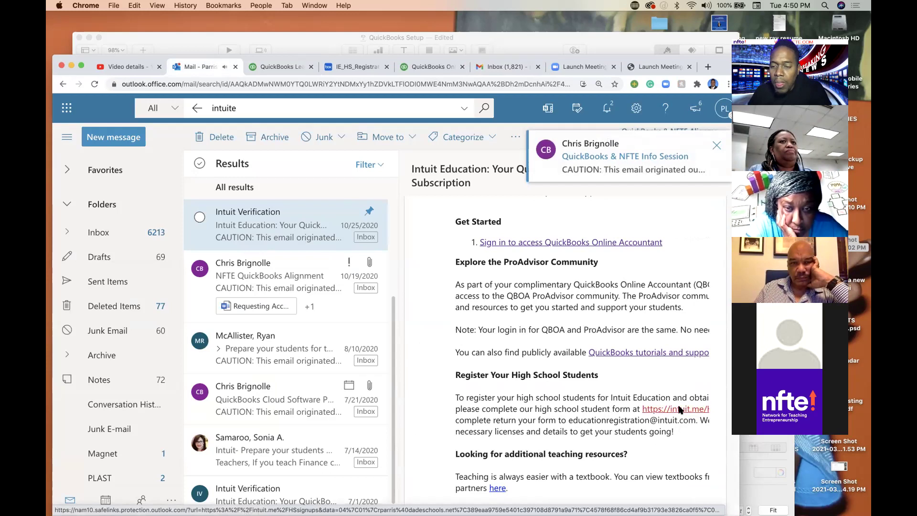
left_click(679, 410)
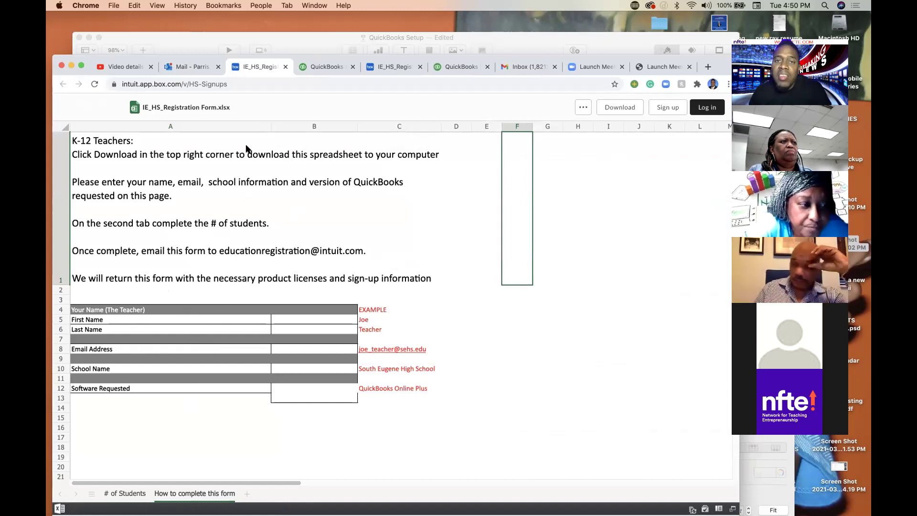
left_click(285, 67)
Review the rest of the Intuit Education e-mail and highlight the address for returning the student registration form
scroll(563, 433, "down", 2)
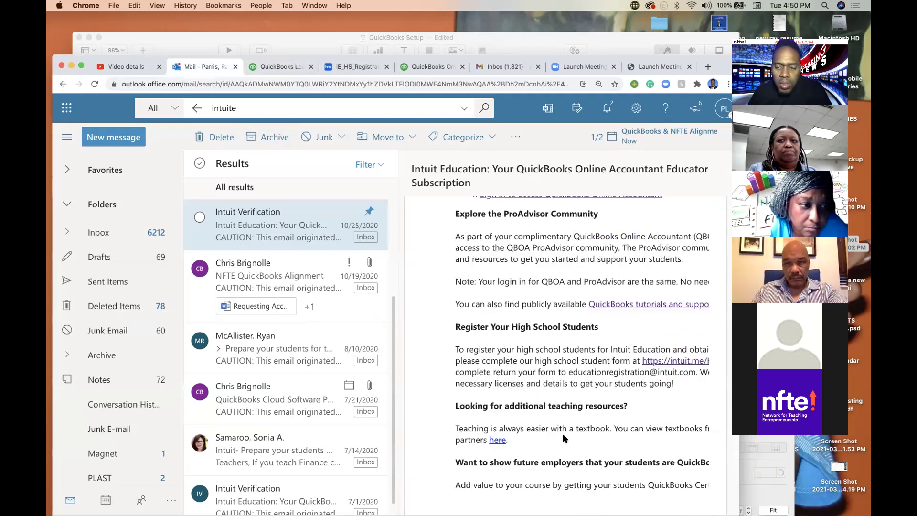
scroll(562, 433, "down", 4)
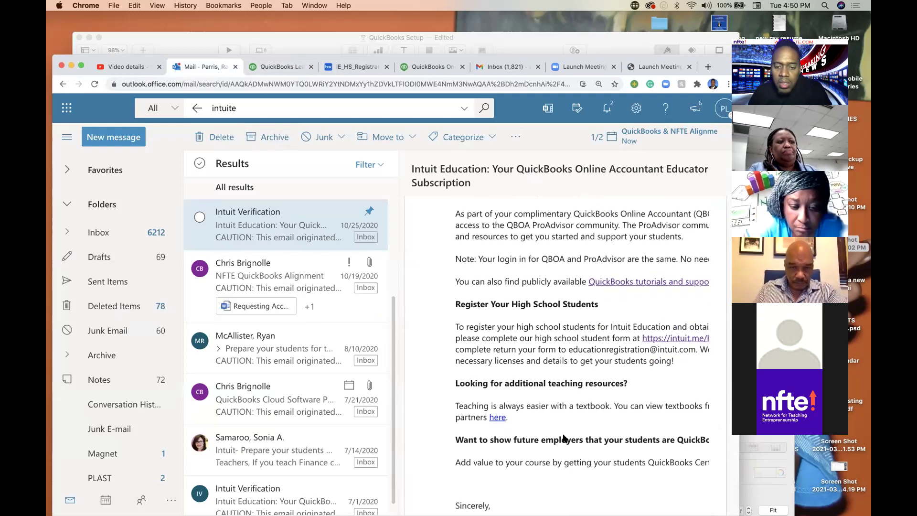
scroll(563, 435, "up", 5)
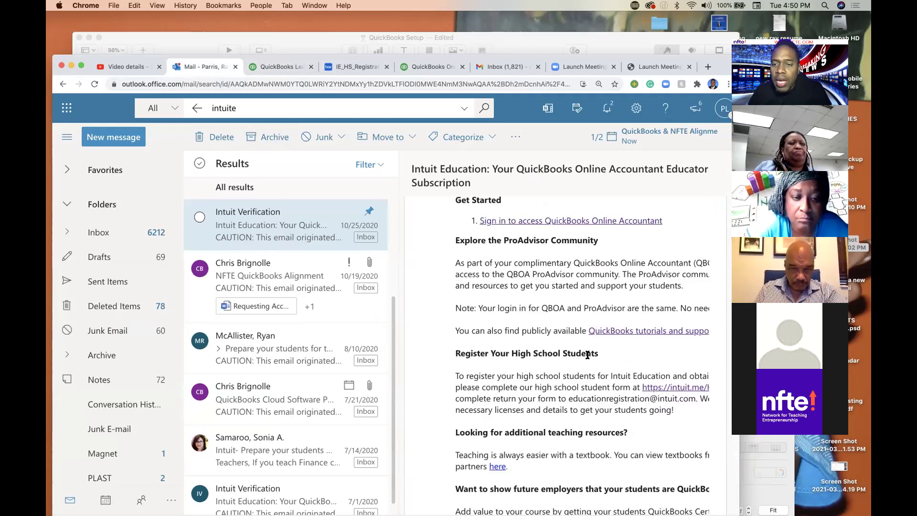
scroll(552, 342, "up", 1)
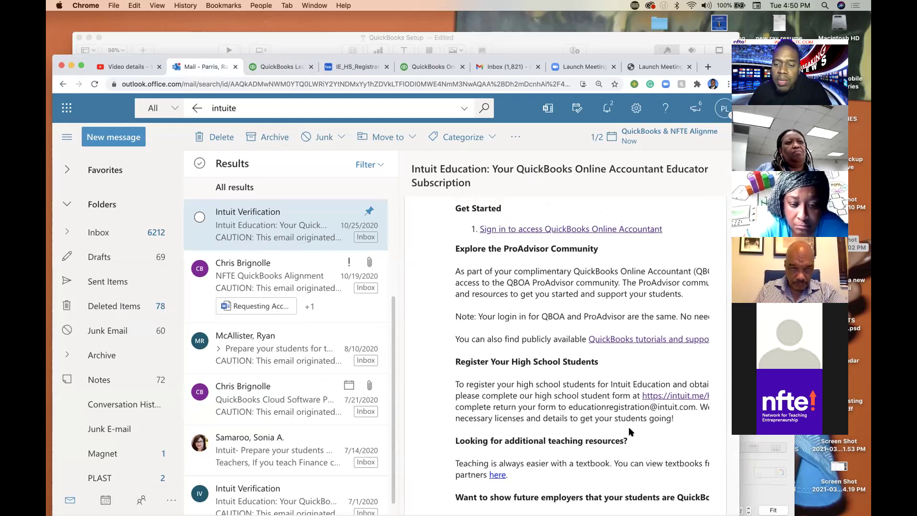
left_click_drag(568, 406, 693, 408)
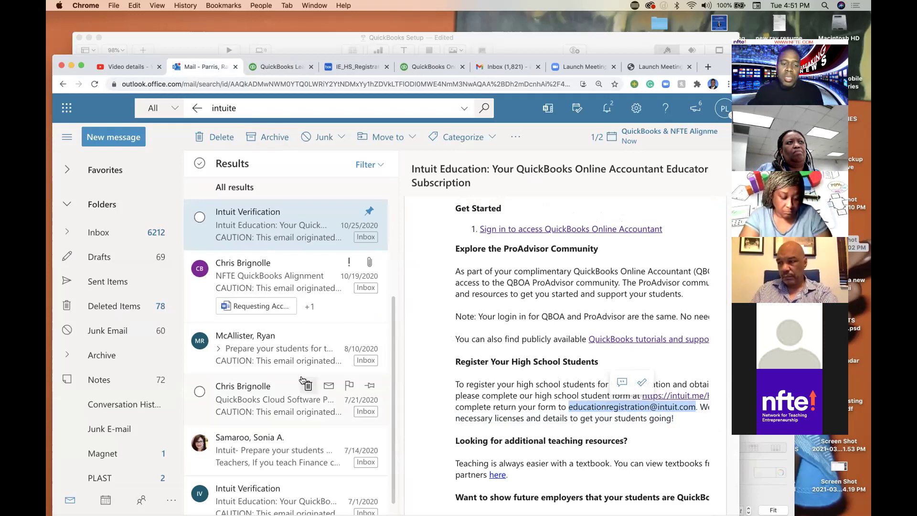
Open the Intuit Verification e-mail dated 7/1/2020 from the search results and skim through its contents
scroll(282, 384, "down", 1)
left_click(262, 493)
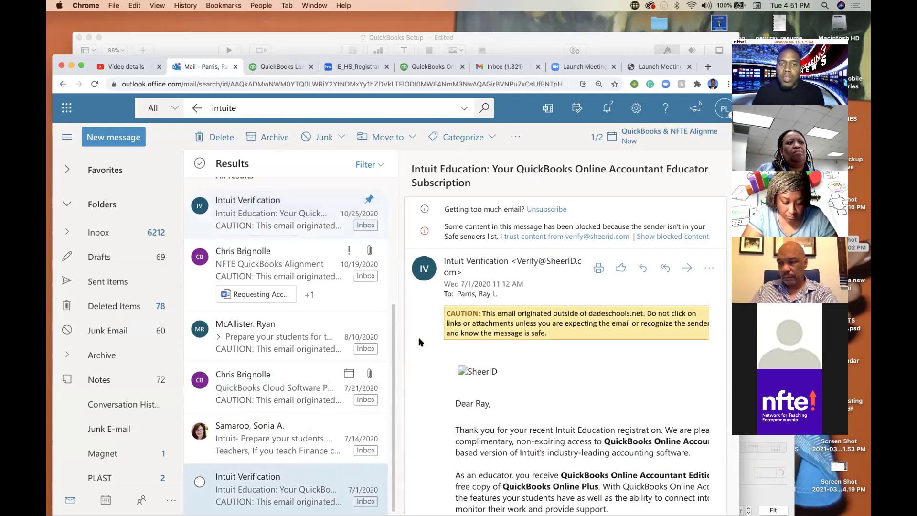
scroll(542, 388, "down", 10)
scroll(542, 388, "down", 8)
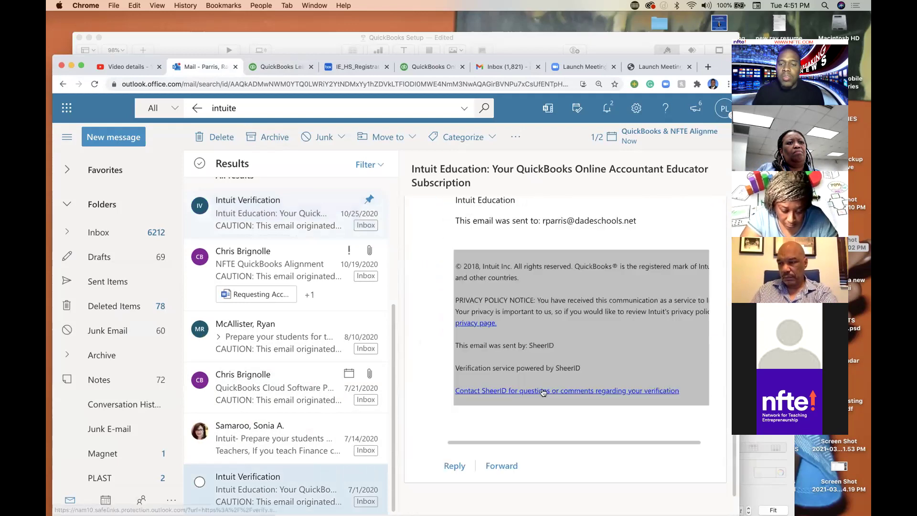
scroll(526, 397, "up", 5)
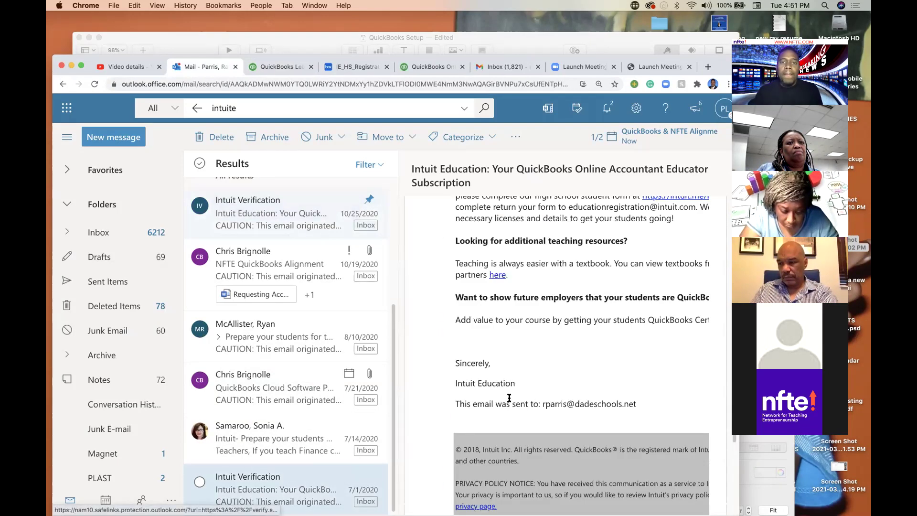
Return to the QuickBooks Online login page and sign in with the stored user ID and password
left_click(277, 68)
left_click(366, 66)
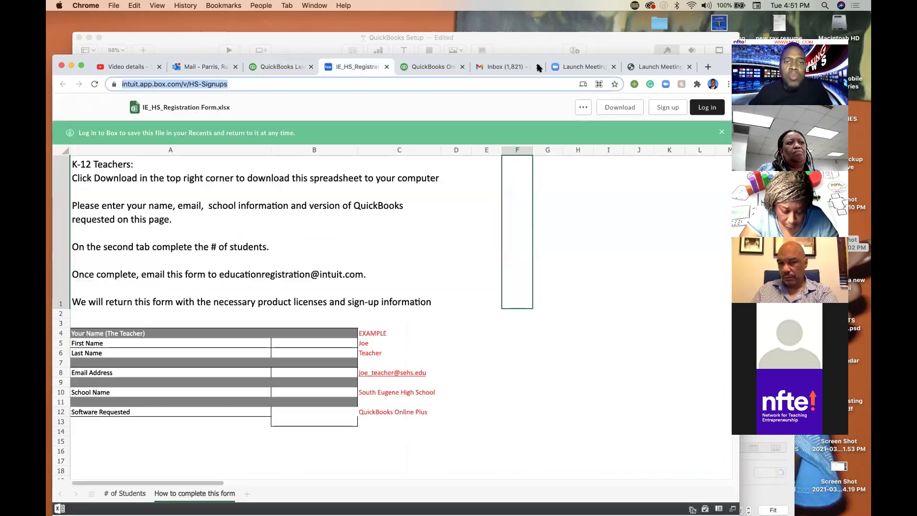
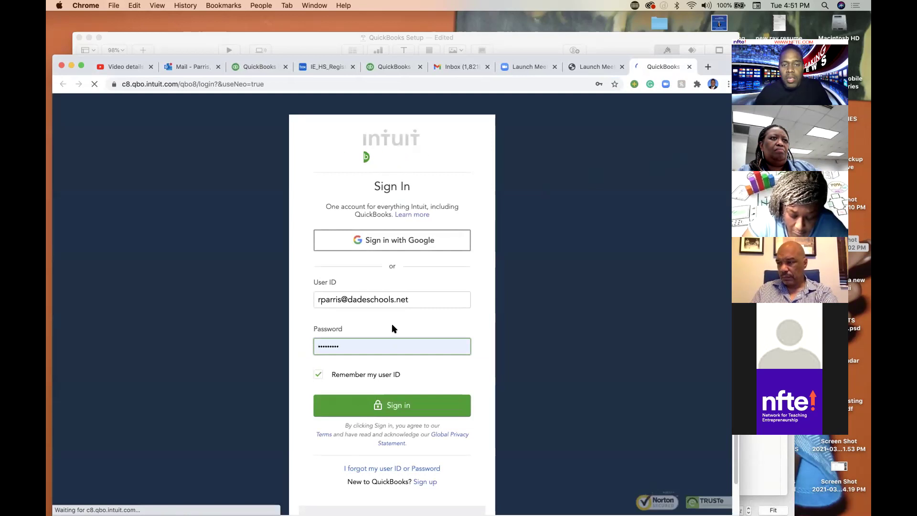
left_click(265, 84)
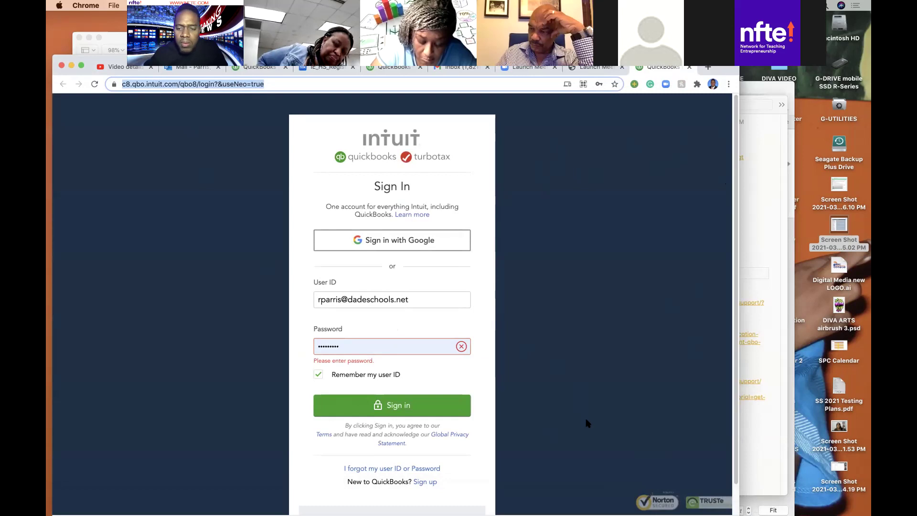
key("ctrl+Up")
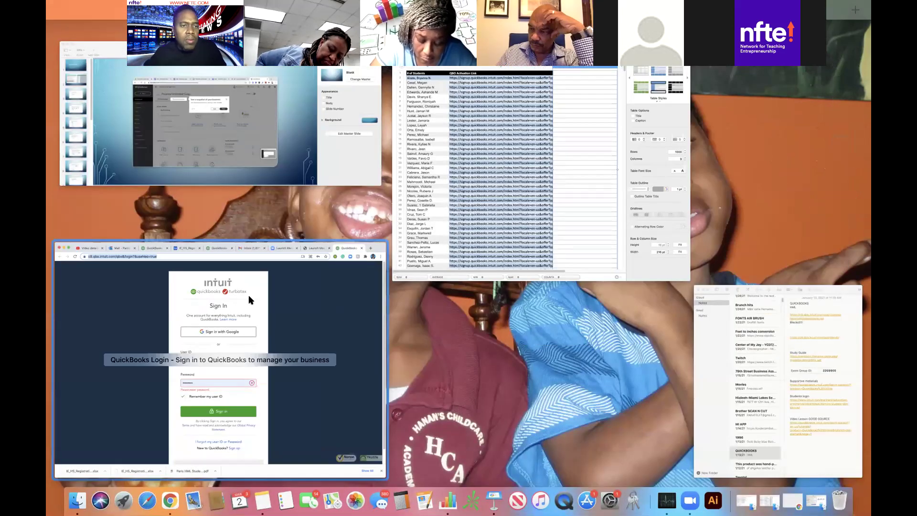
left_click(328, 336)
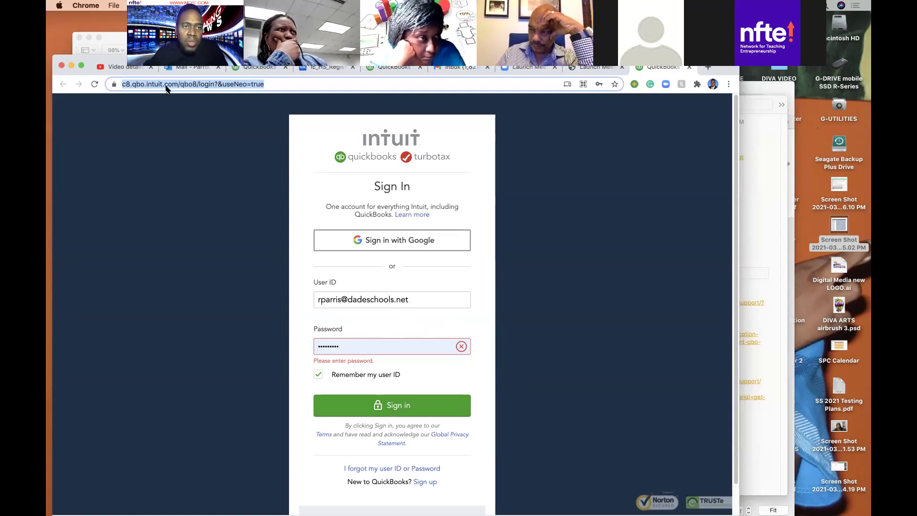
left_click(410, 405)
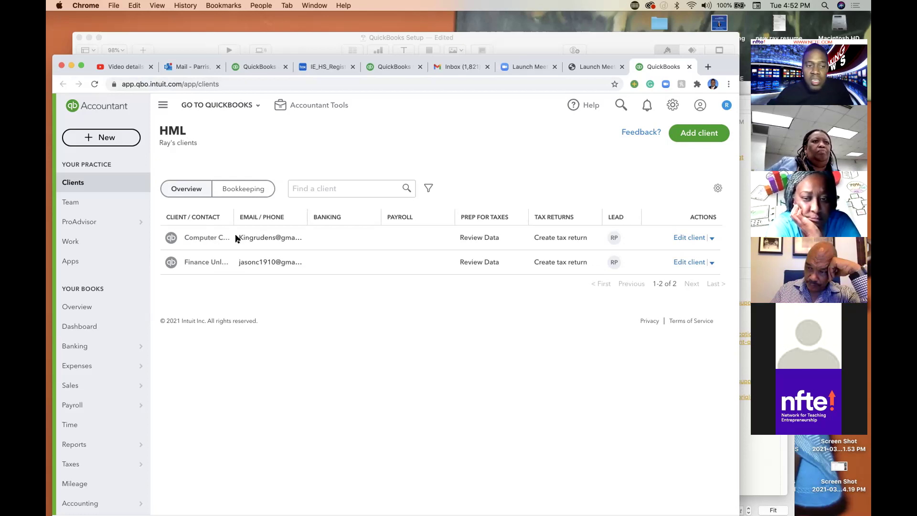
View the Computer Company client's dashboard and return to the practice's client list
left_click(171, 240)
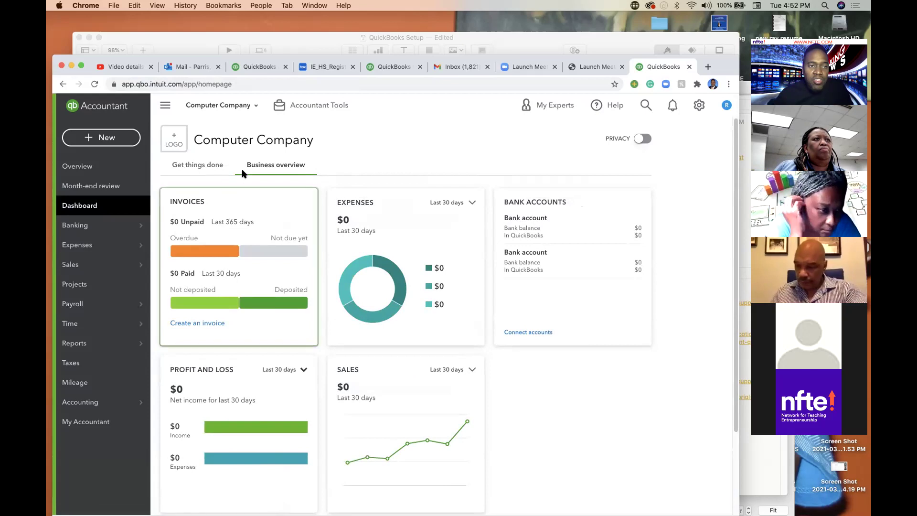
left_click(238, 106)
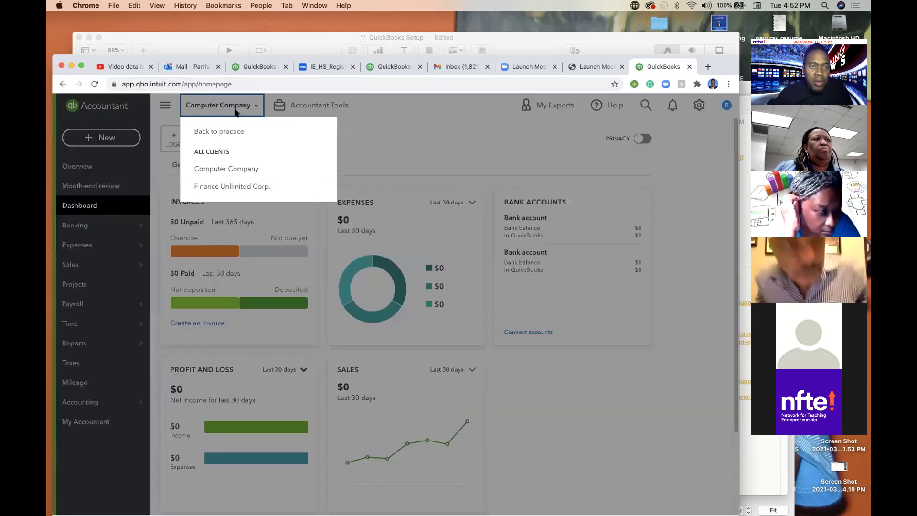
left_click(222, 136)
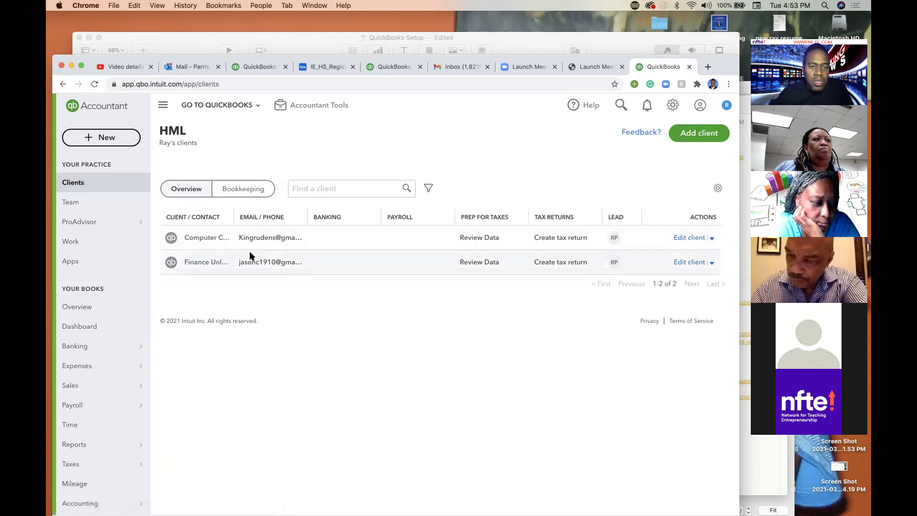
Open the Finance Unlimited Corp. client, start a first invoice from its setup guide, and go through the five-part invoice introduction
left_click(170, 263)
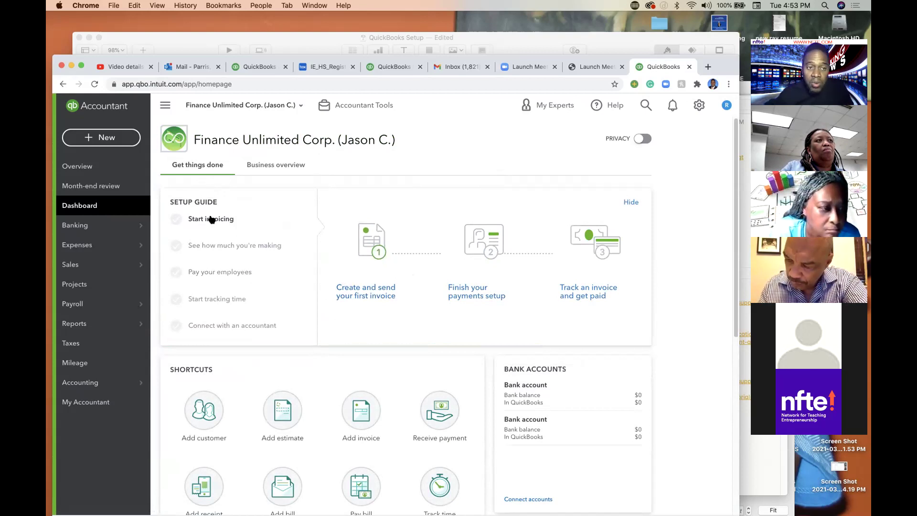
left_click(367, 293)
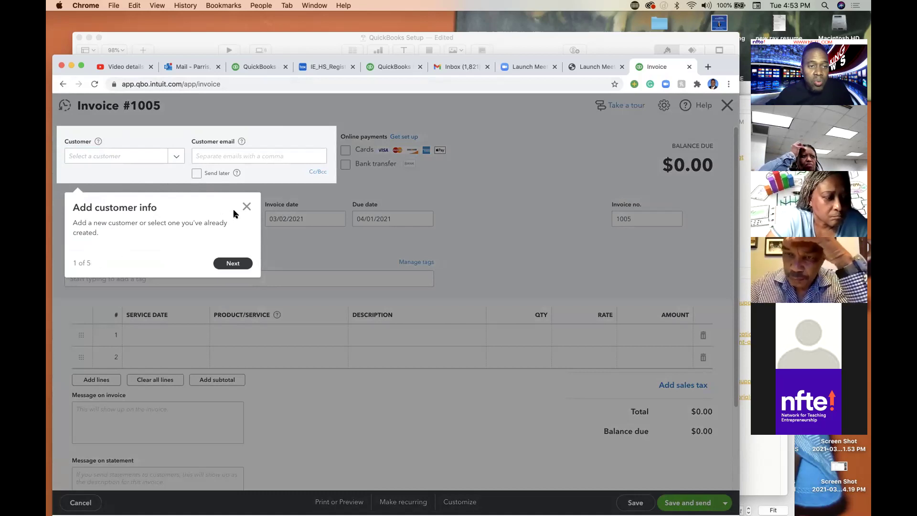
left_click(241, 264)
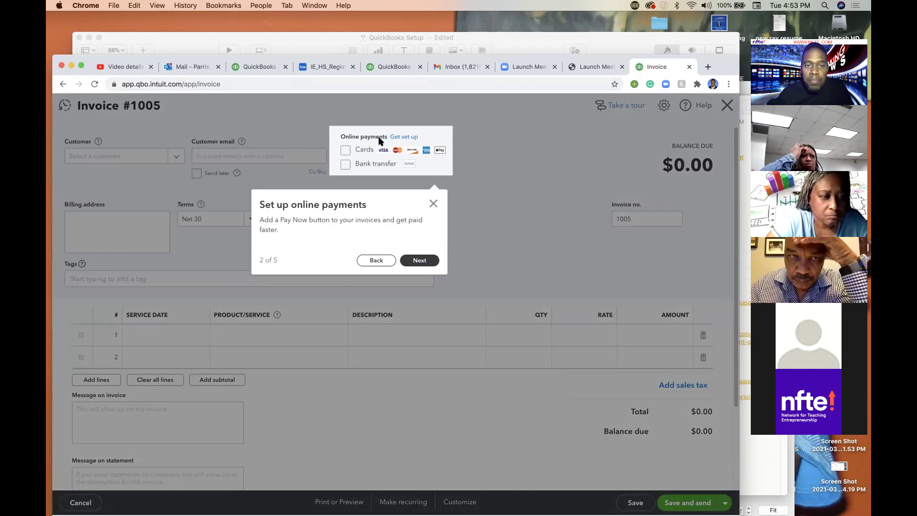
left_click(419, 260)
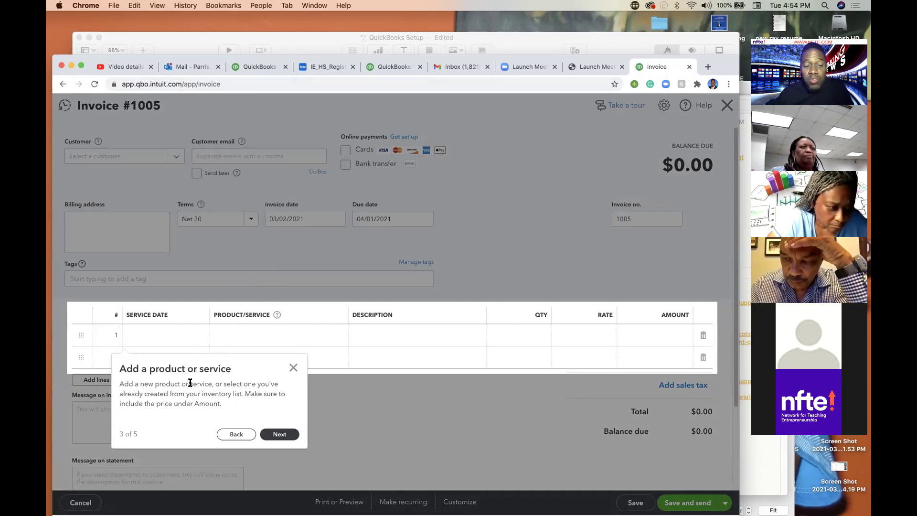
left_click(280, 434)
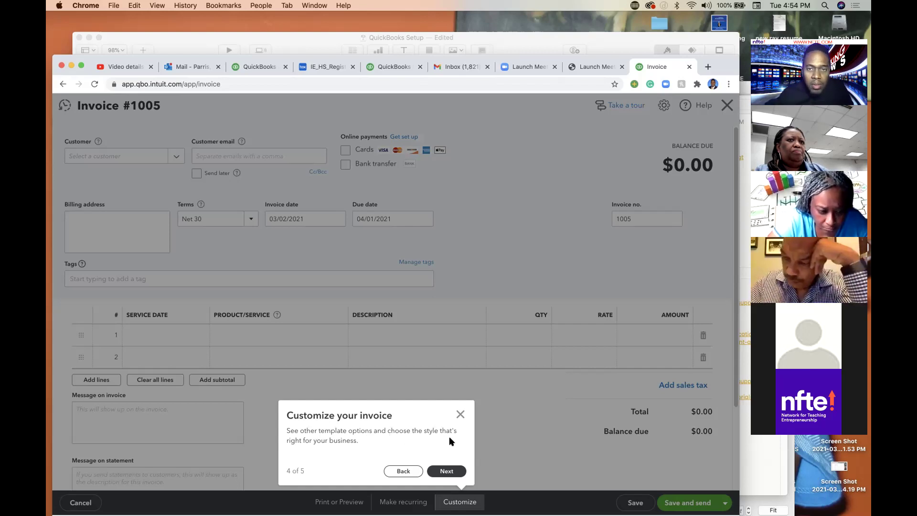
left_click(446, 471)
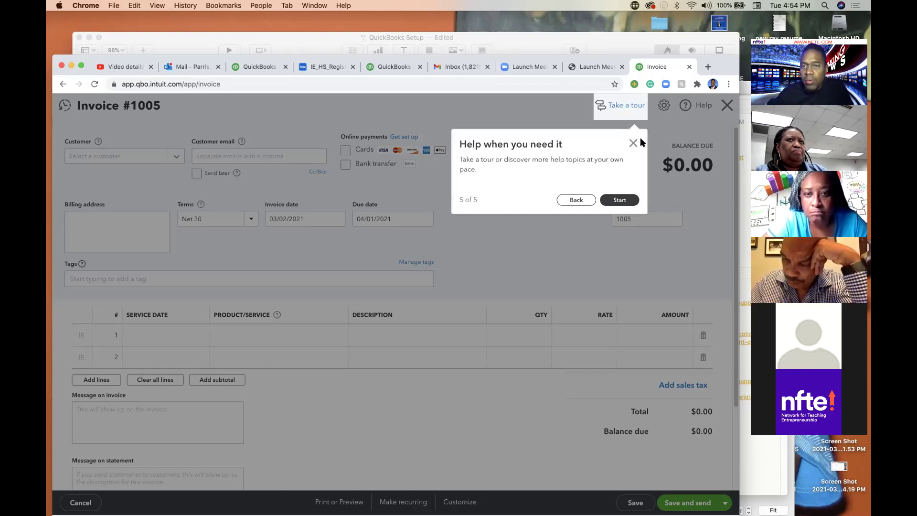
left_click(622, 201)
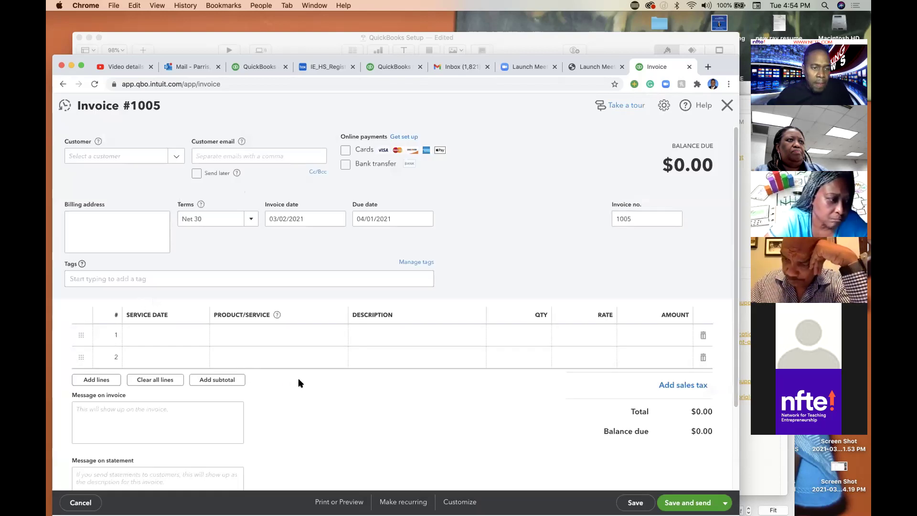
Examine the invoice's new customer form and the suggestions for customer email and billing address
left_click(157, 156)
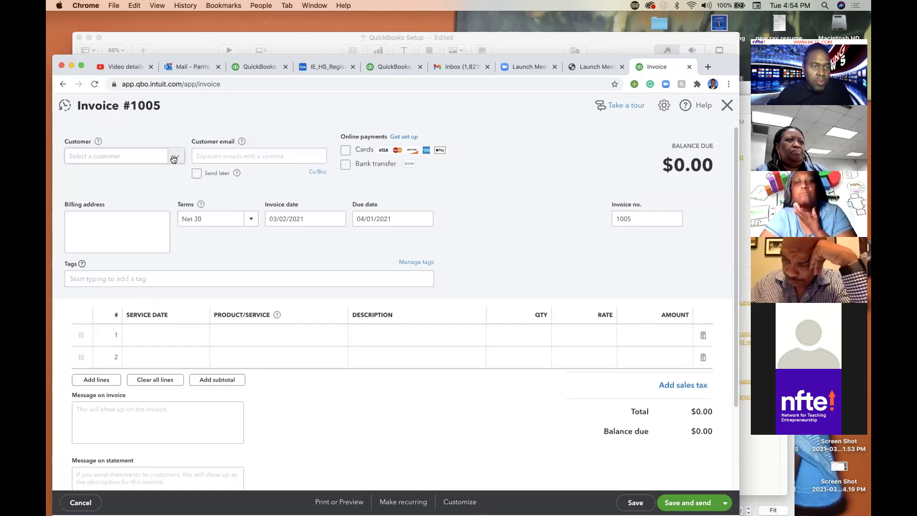
left_click(106, 184)
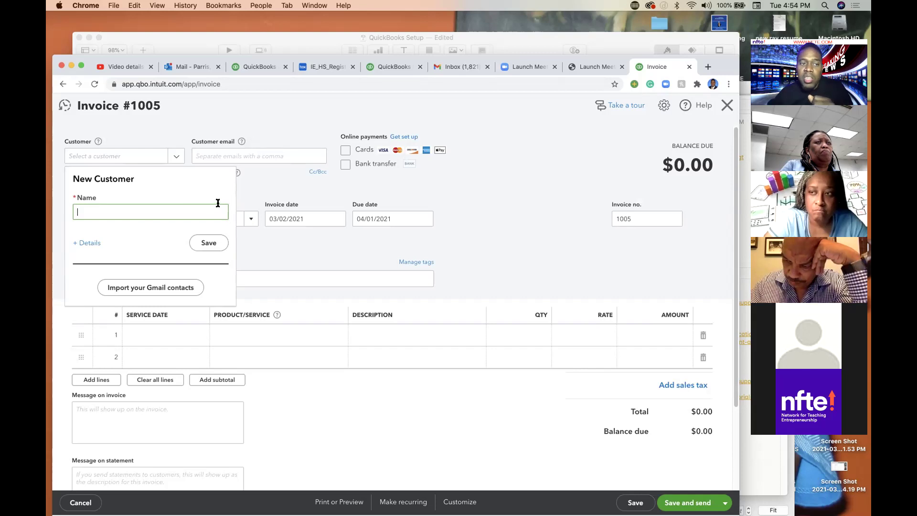
left_click(300, 159)
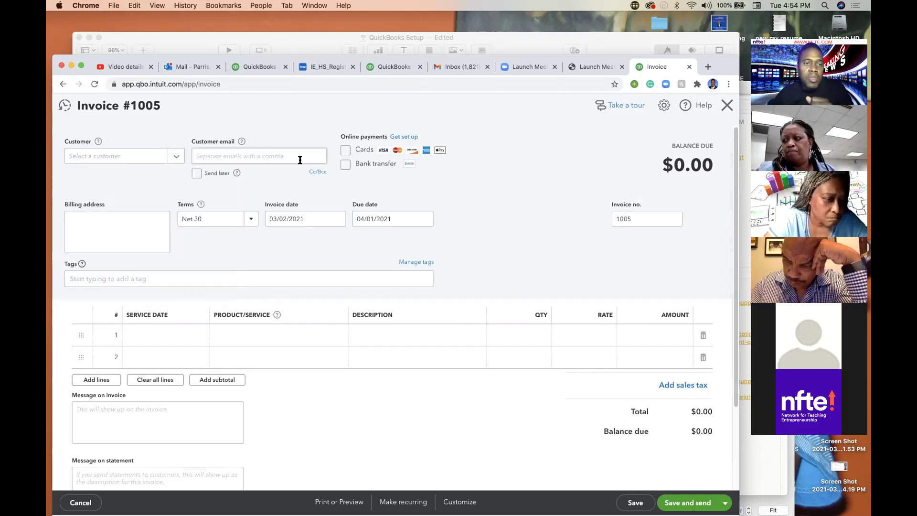
left_click(257, 151)
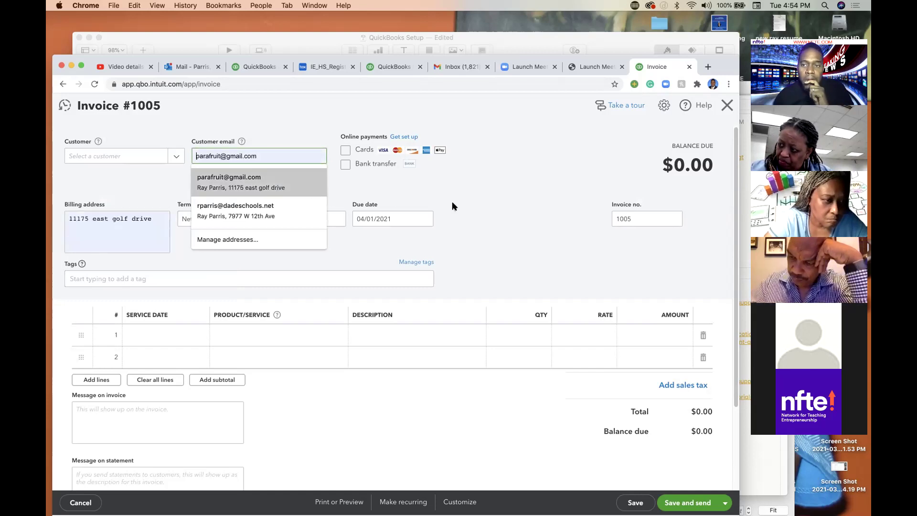
left_click(525, 199)
left_click(99, 229)
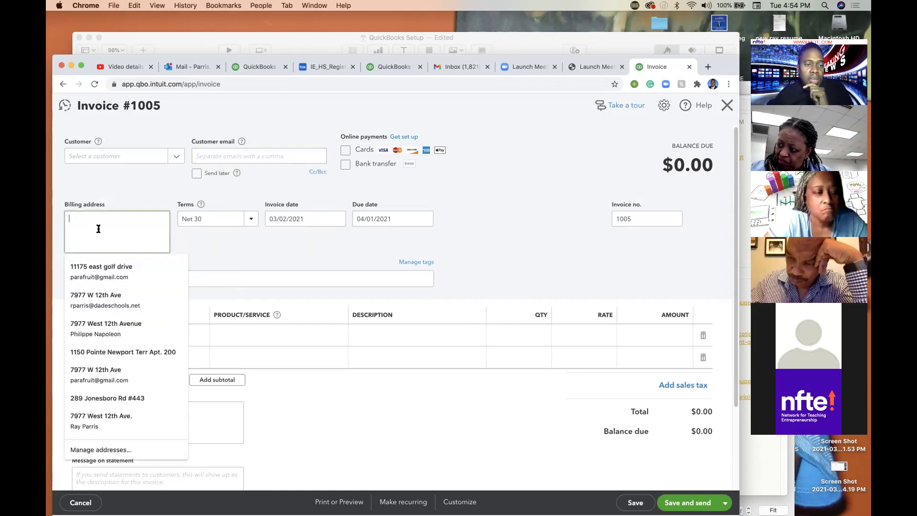
Examine the invoice's payment terms options and the tag guidance, and close each of them
left_click(251, 222)
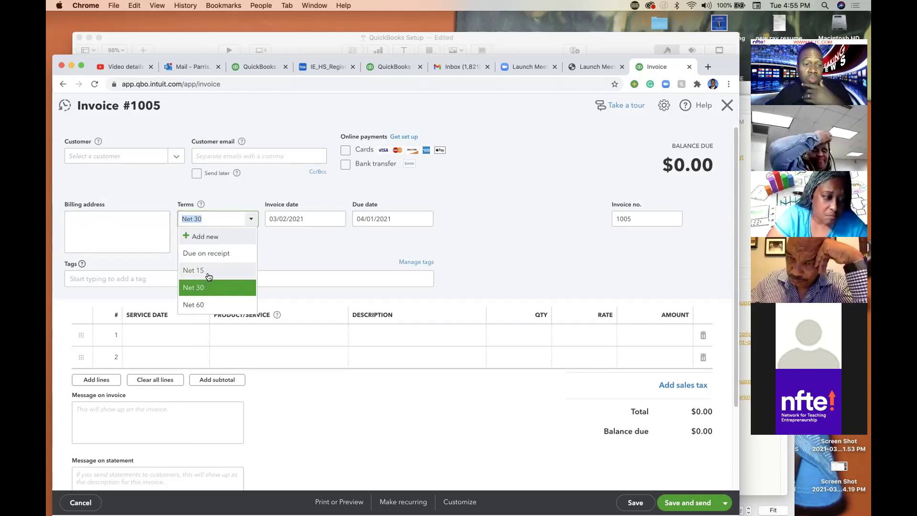
left_click(326, 238)
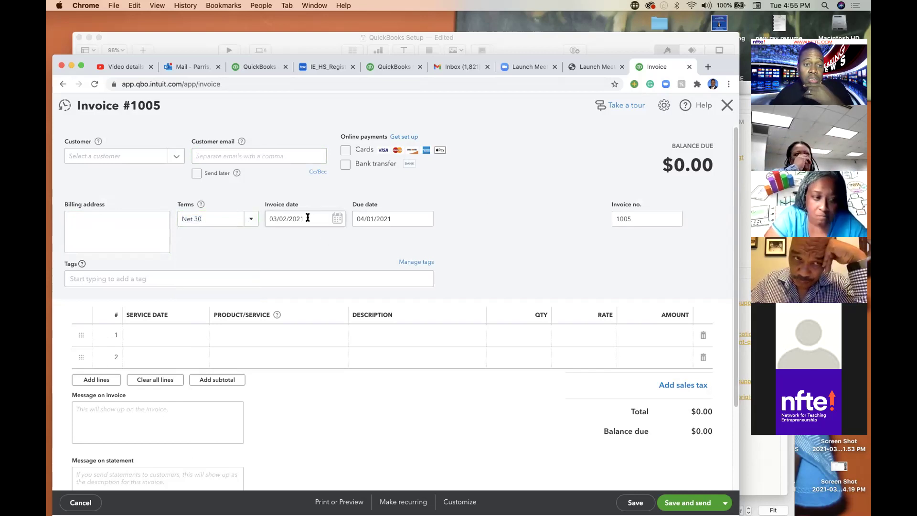
left_click(154, 281)
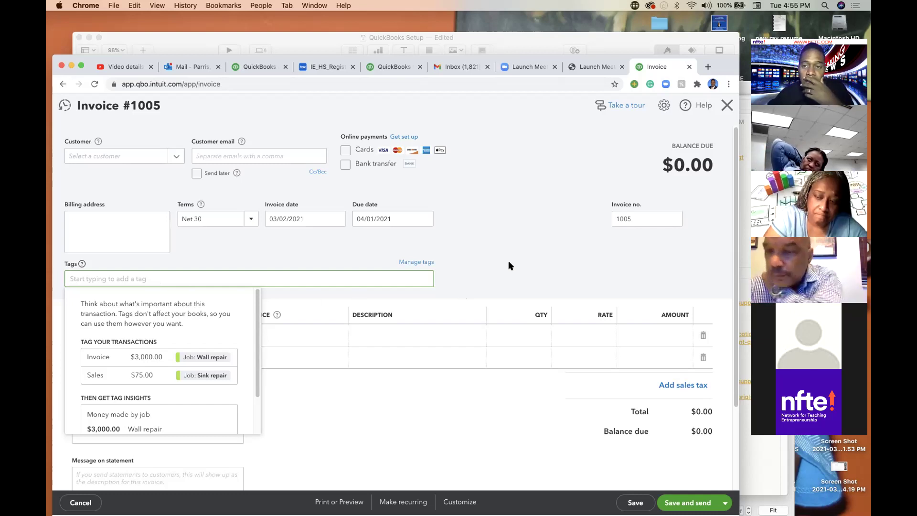
left_click(489, 266)
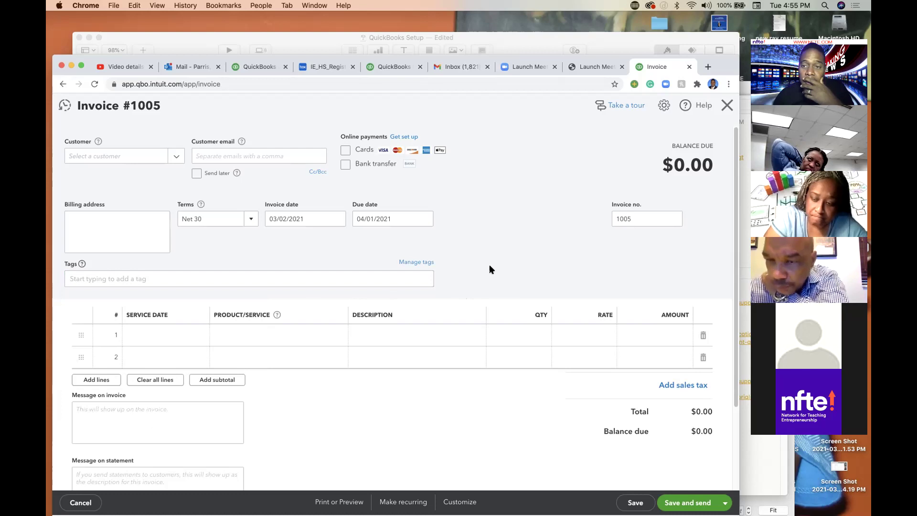
Add a new product of type Service from the invoice's first line and name it Haircut
left_click(143, 337)
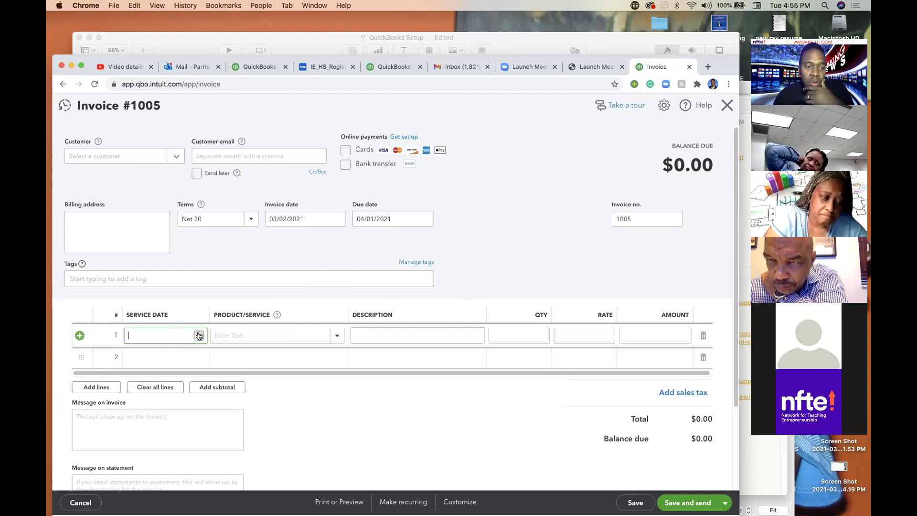
left_click(338, 336)
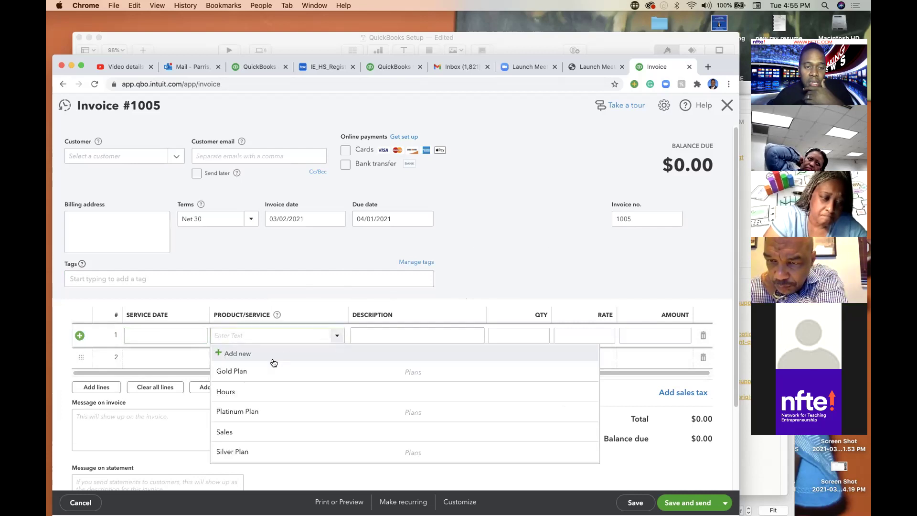
left_click(239, 355)
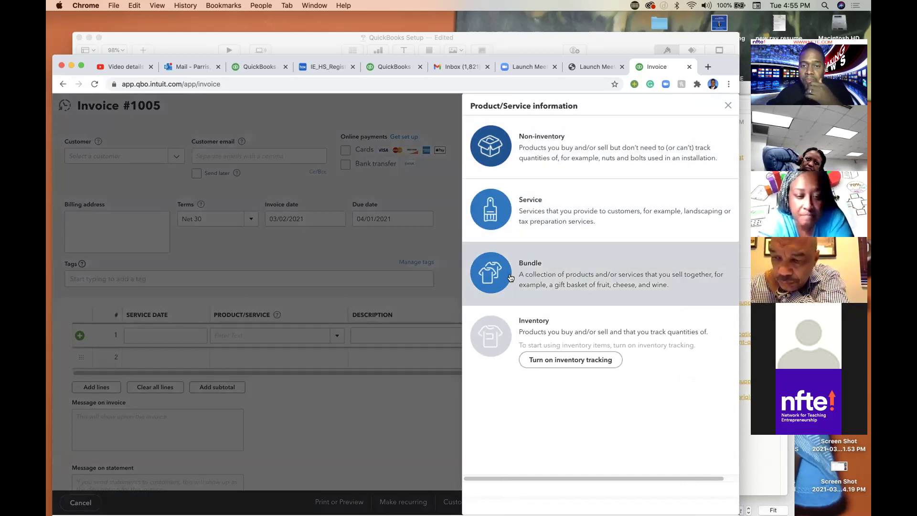
left_click(531, 210)
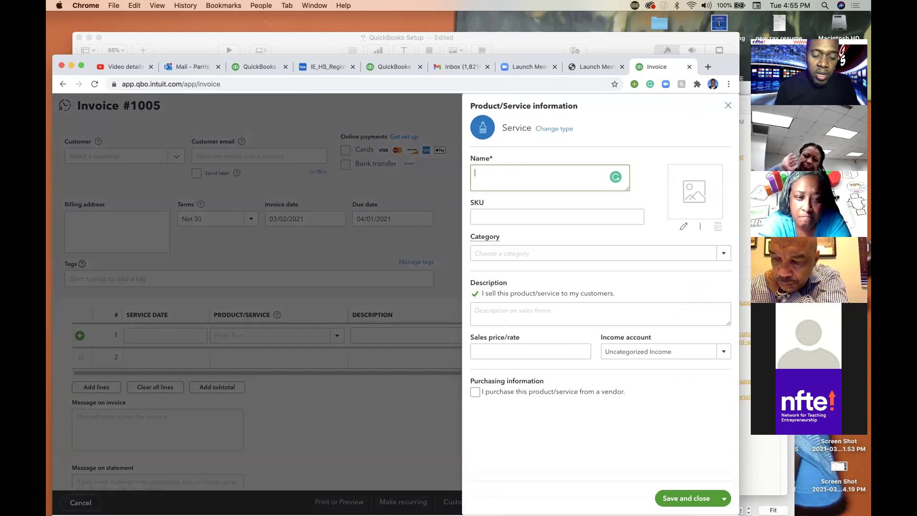
type("r Cut")
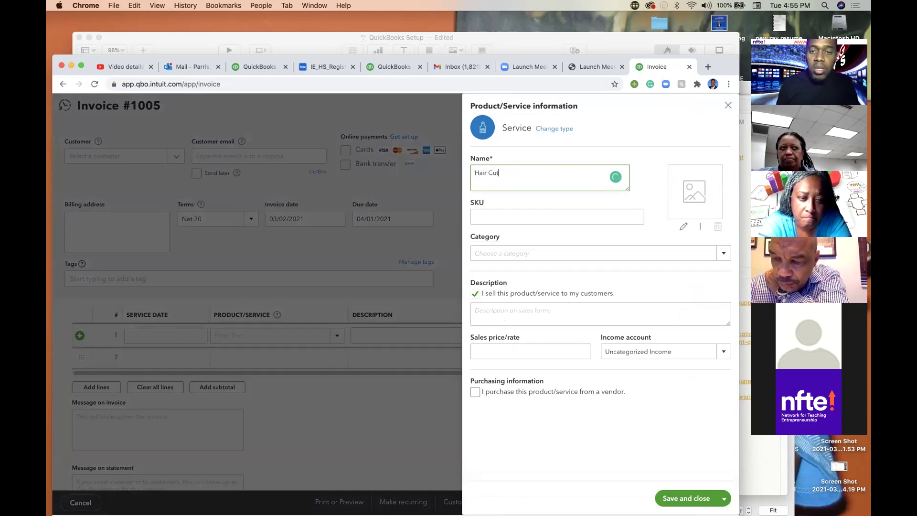
key("BackSpace")
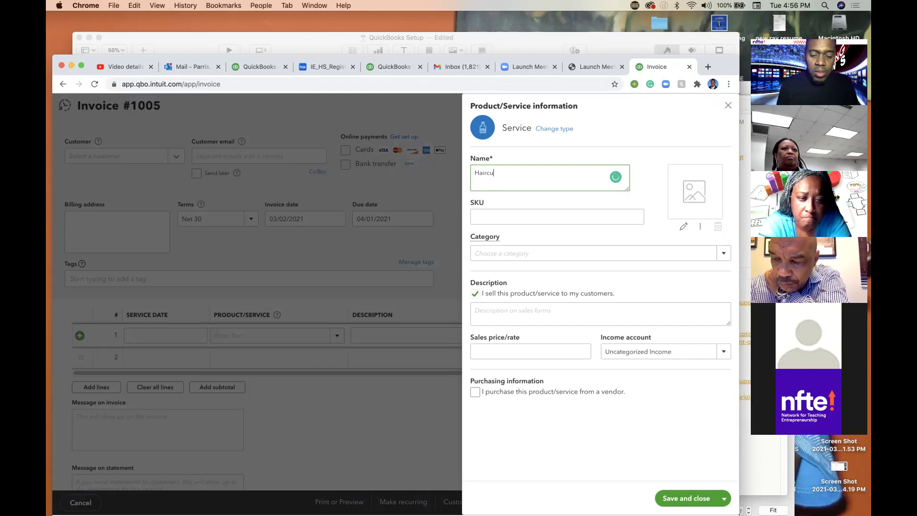
Examine the SKU field and the category options of the Haircut service, and close the category list
left_click(491, 216)
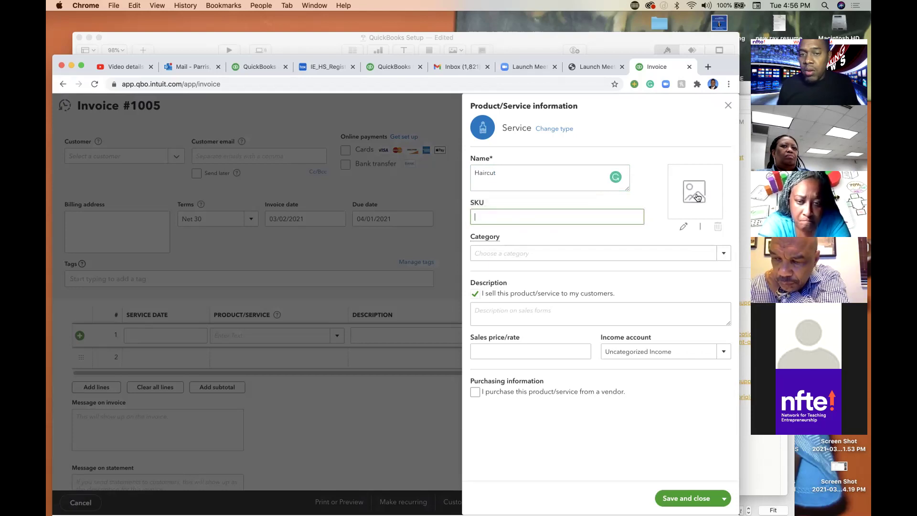
left_click(504, 254)
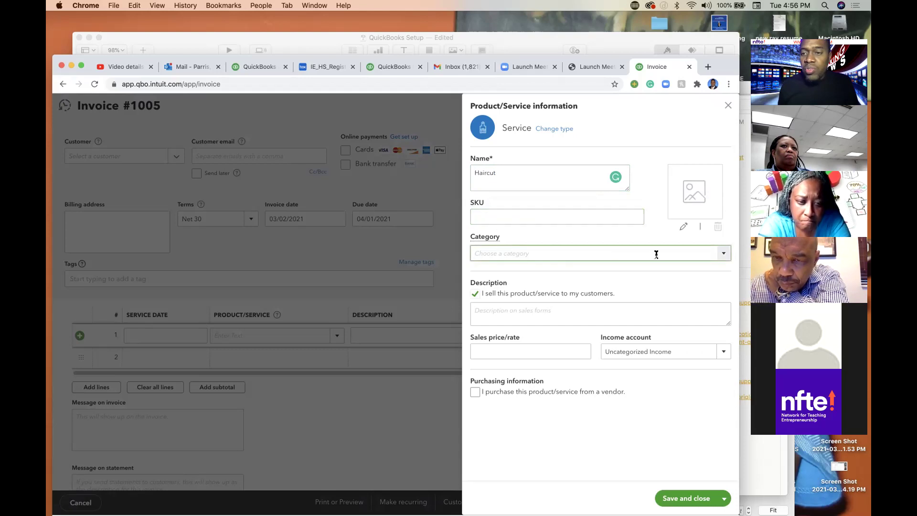
left_click(724, 255)
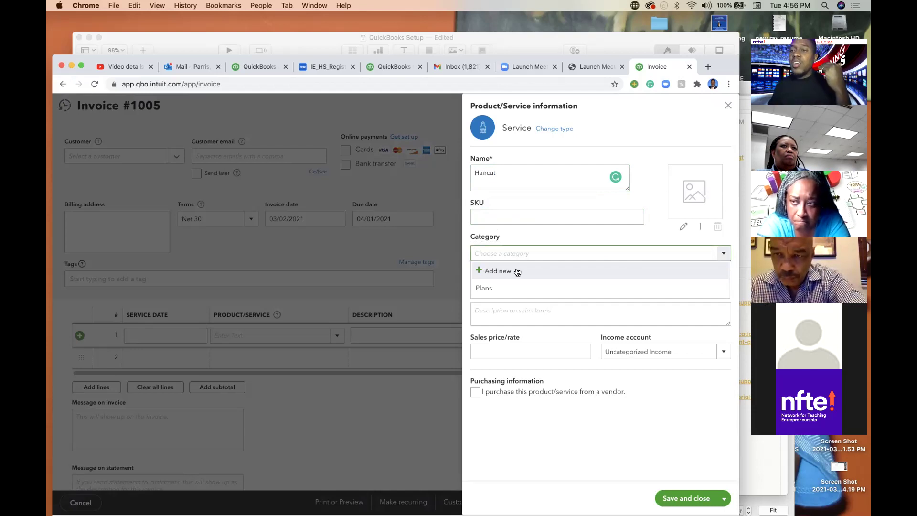
left_click(554, 240)
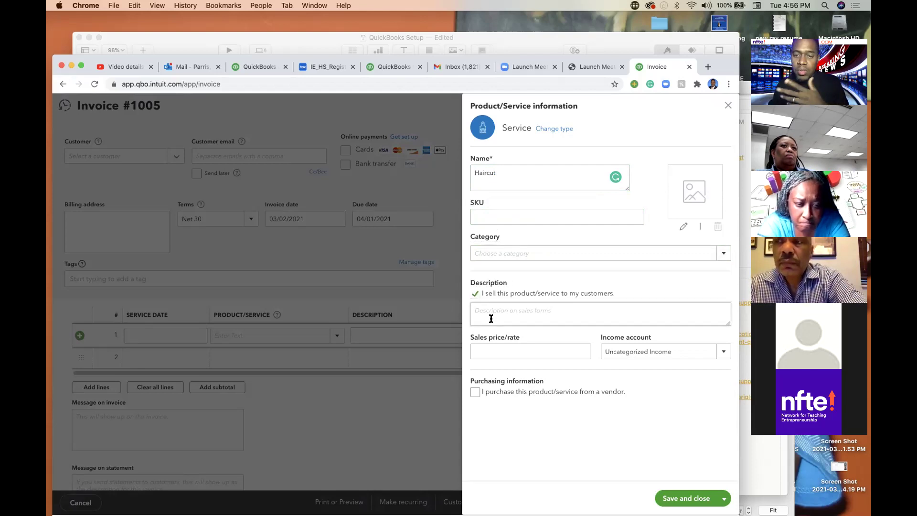
Examine the sales price field and the income account options of the Haircut service, and close the account list
left_click(519, 355)
left_click(679, 350)
left_click(723, 353)
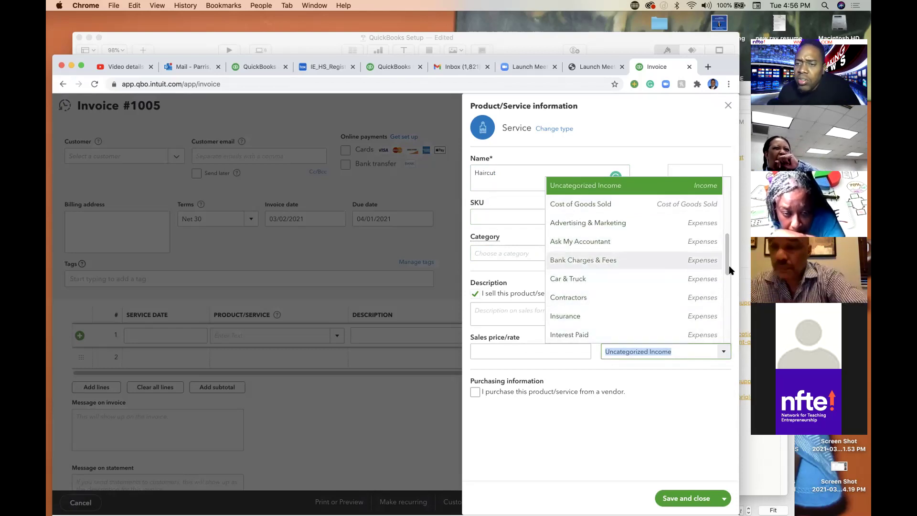
left_click_drag(726, 270, 727, 218)
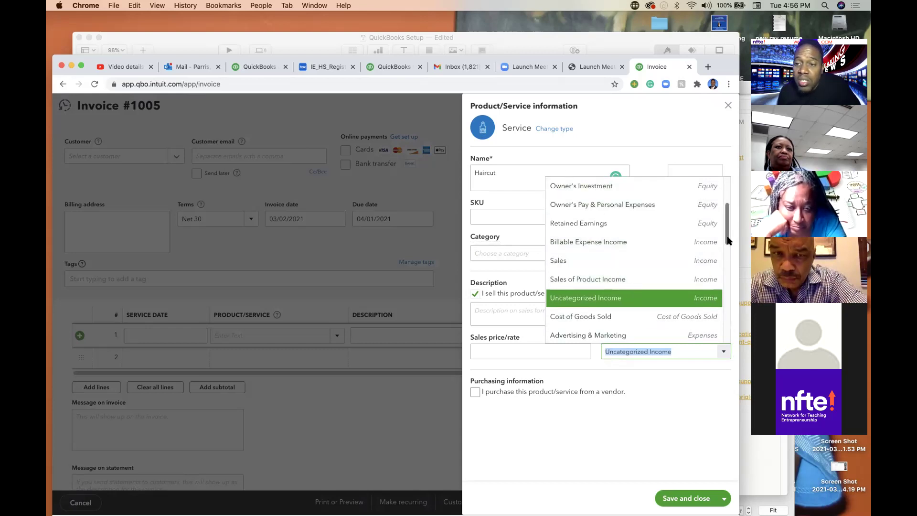
scroll(729, 239, "up", 3)
scroll(668, 205, "down", 2)
left_click(658, 154)
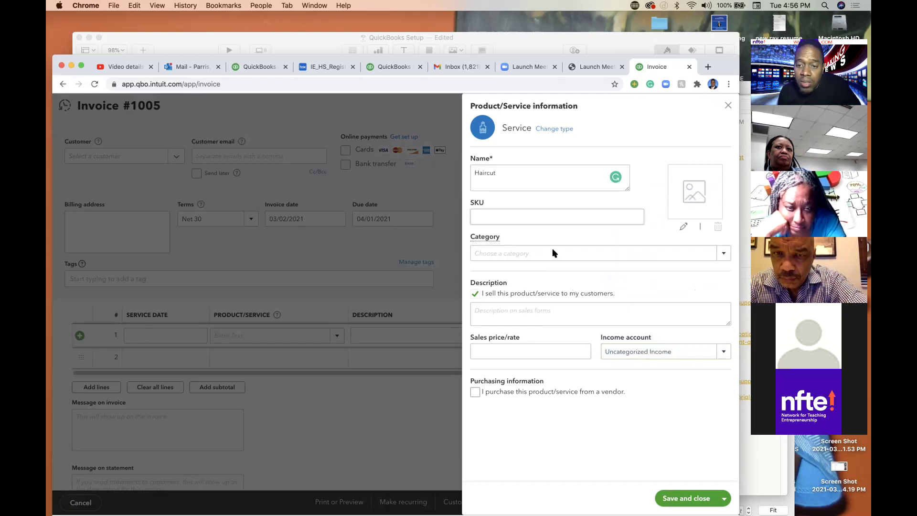
Examine the vendor purchasing fields of the Haircut service, hide them again, and close the service form without saving
left_click(475, 392)
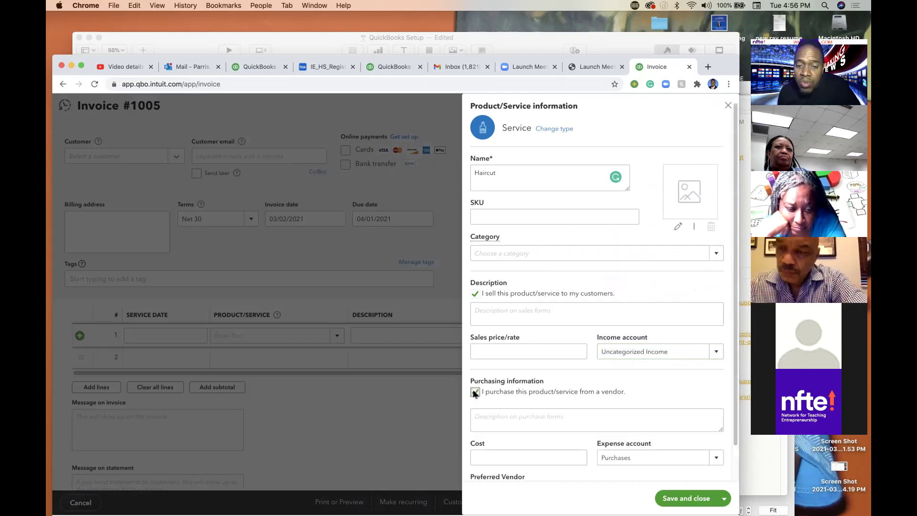
left_click(475, 392)
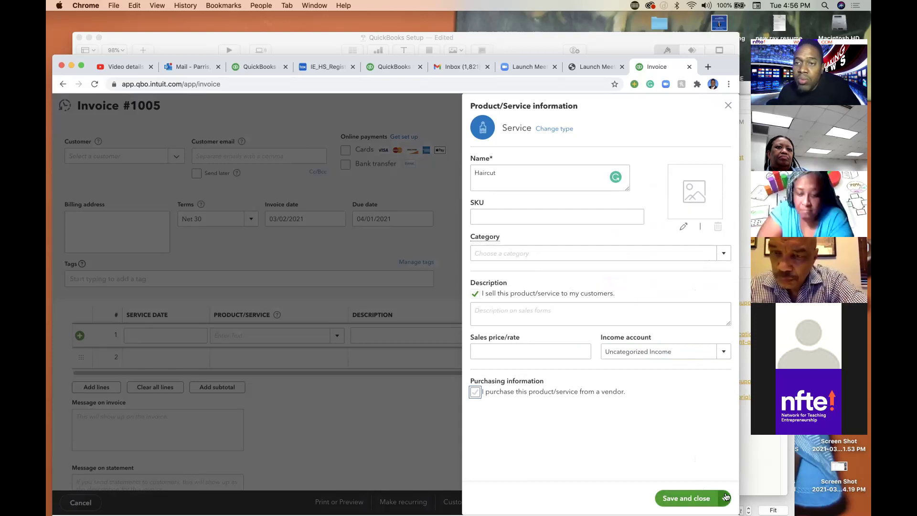
left_click(728, 106)
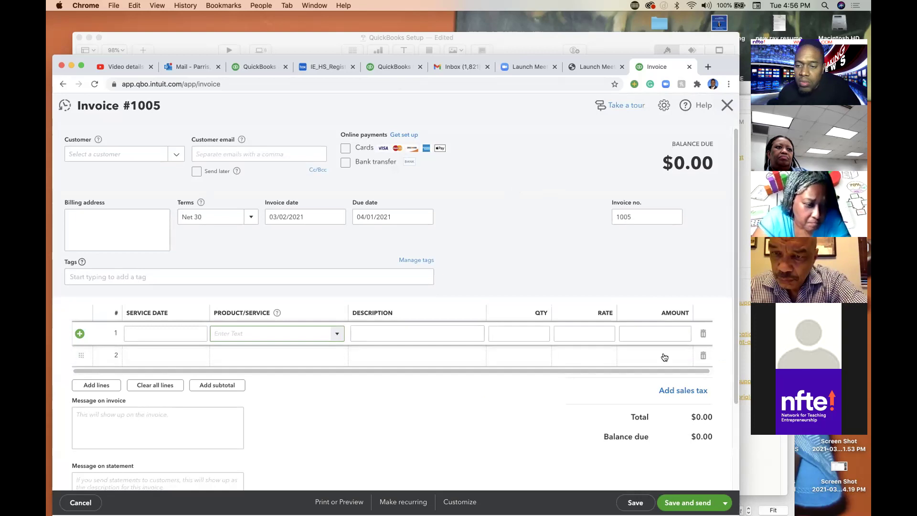
Examine the invoice's settings for sales form fields and optional columns, and leave the invoice for the dashboard
left_click(664, 106)
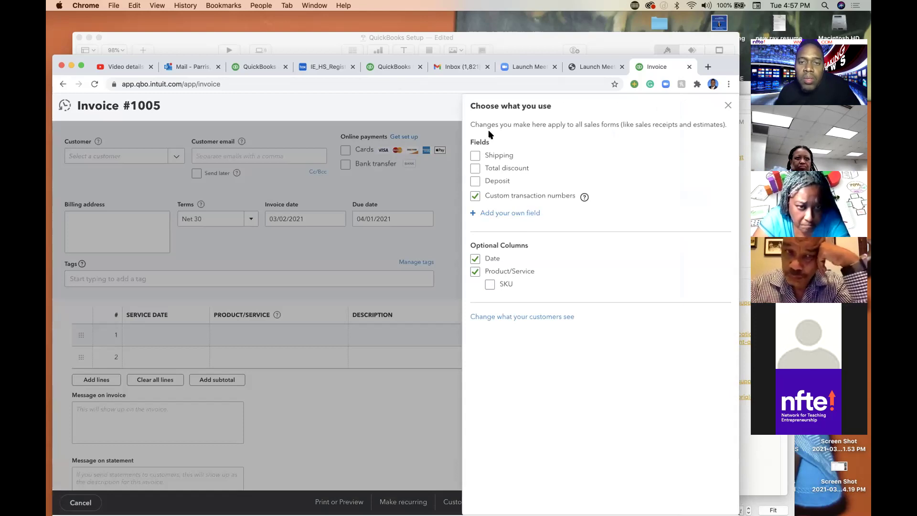
left_click(449, 121)
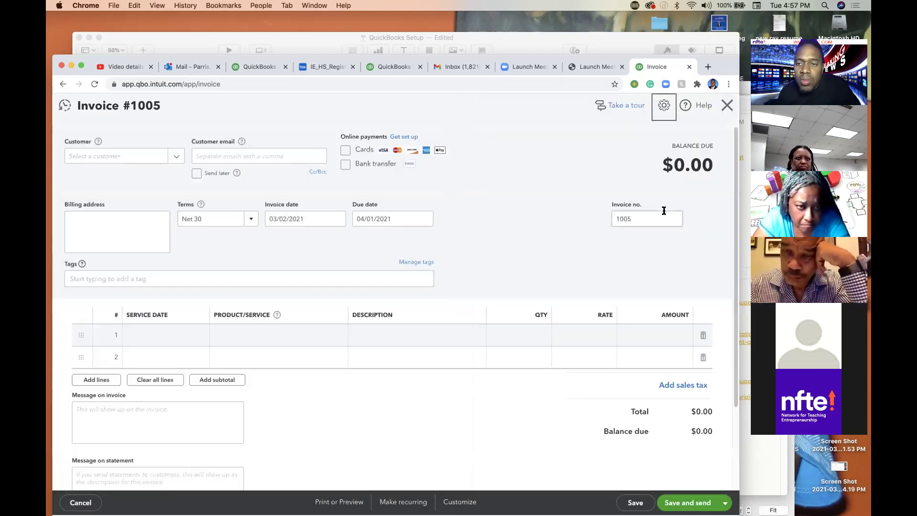
left_click(666, 106)
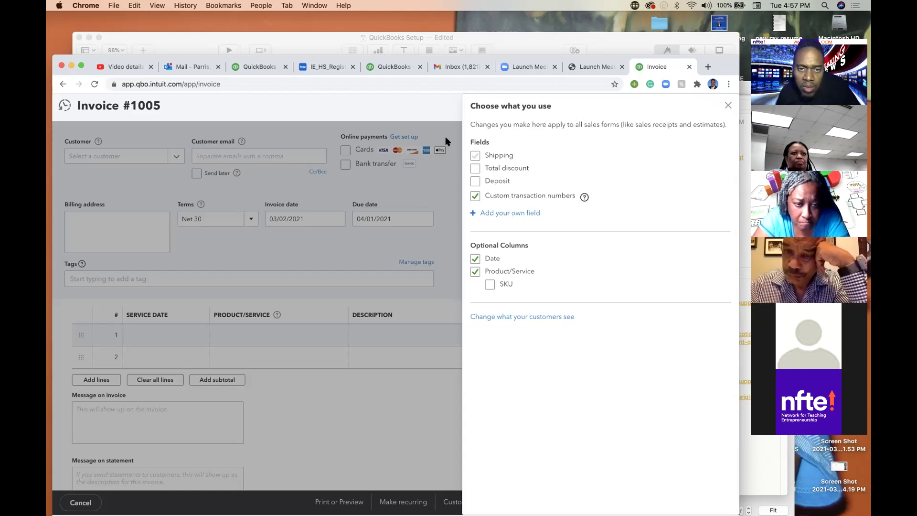
left_click(437, 114)
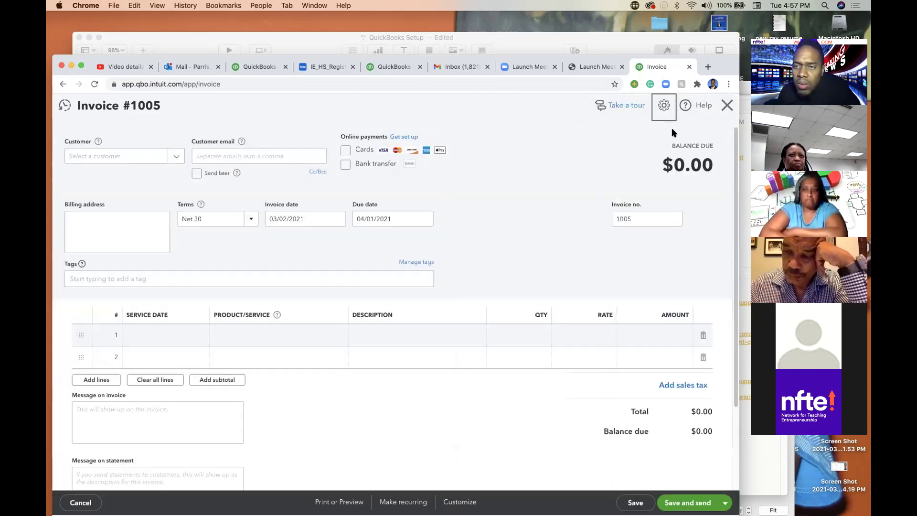
left_click(727, 107)
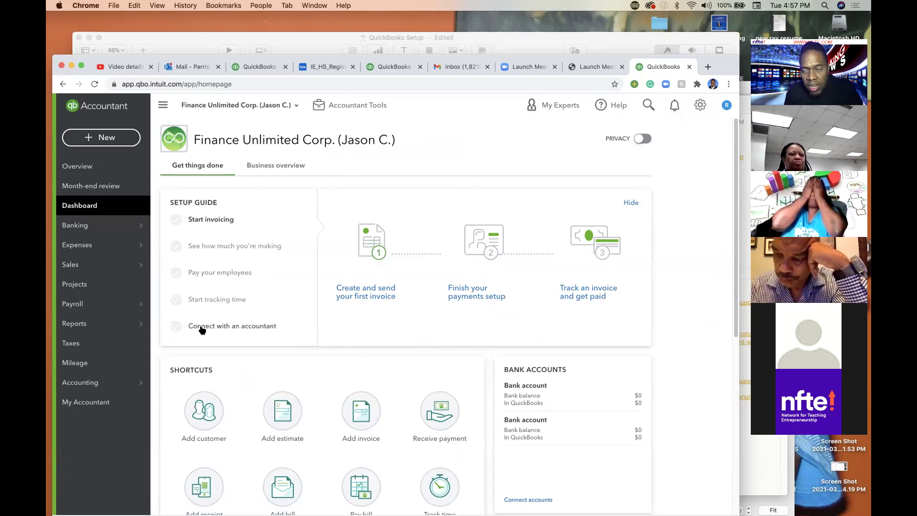
Examine the setup guide's profit and payroll topics, including the payroll plan comparison, and return to the dashboard
left_click(209, 247)
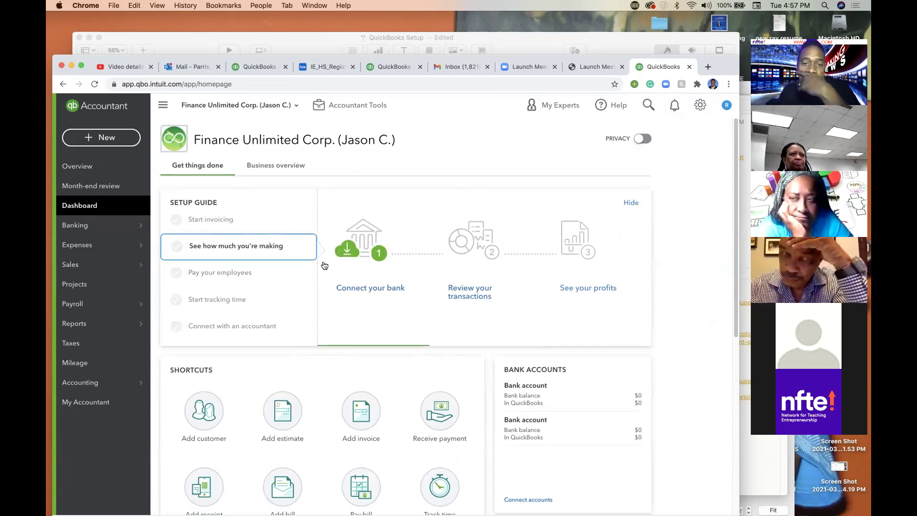
left_click(225, 275)
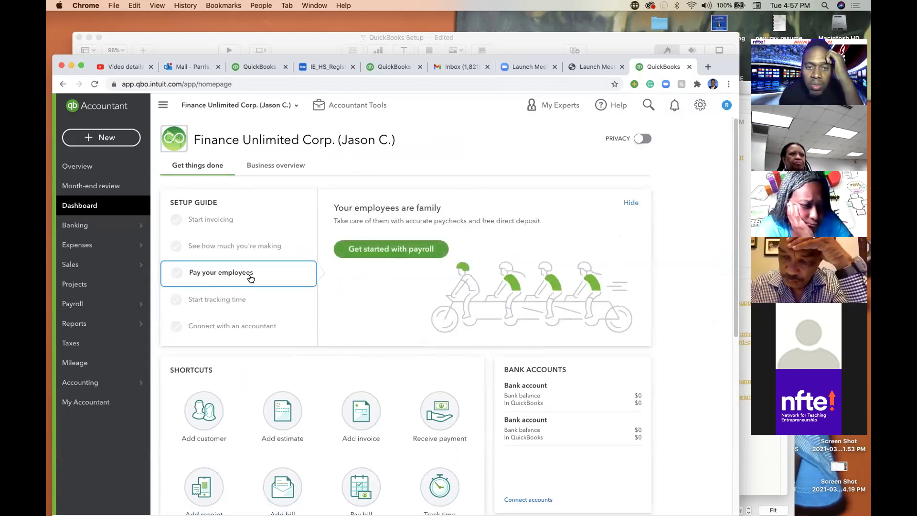
left_click(355, 250)
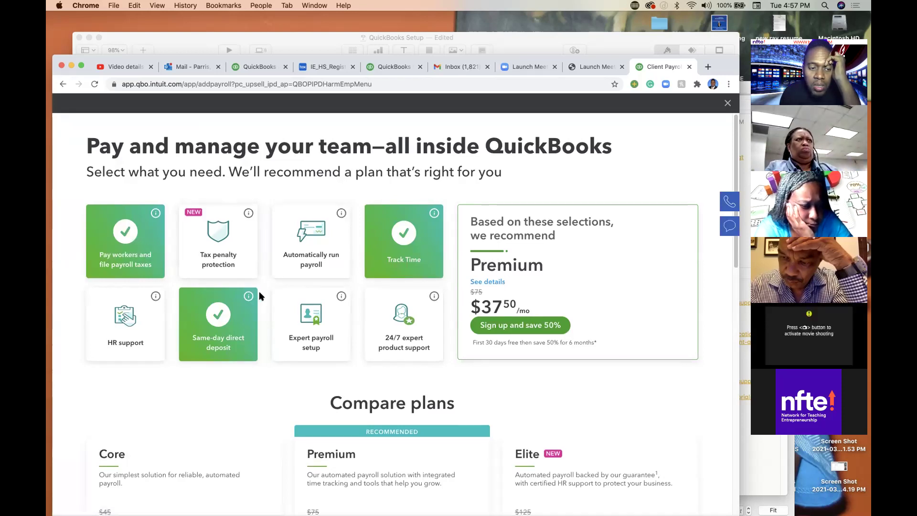
scroll(259, 290, "down", 1)
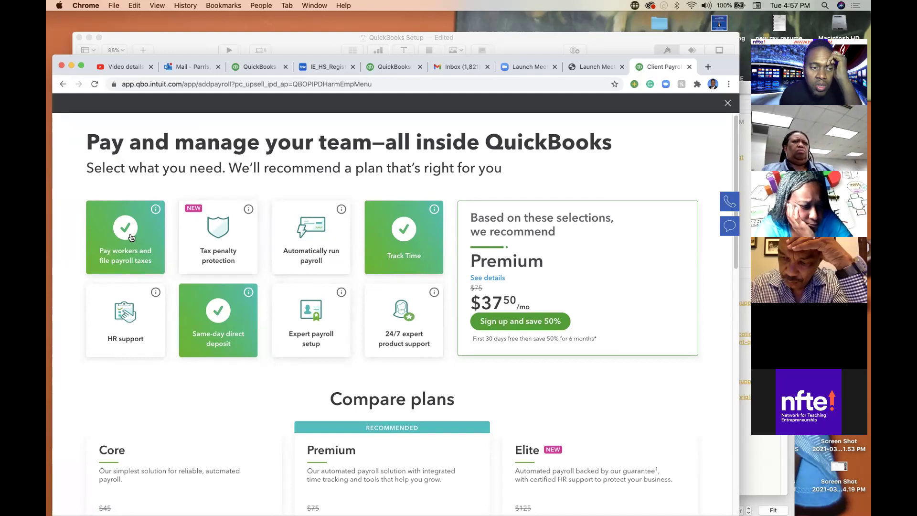
scroll(134, 234, "down", 5)
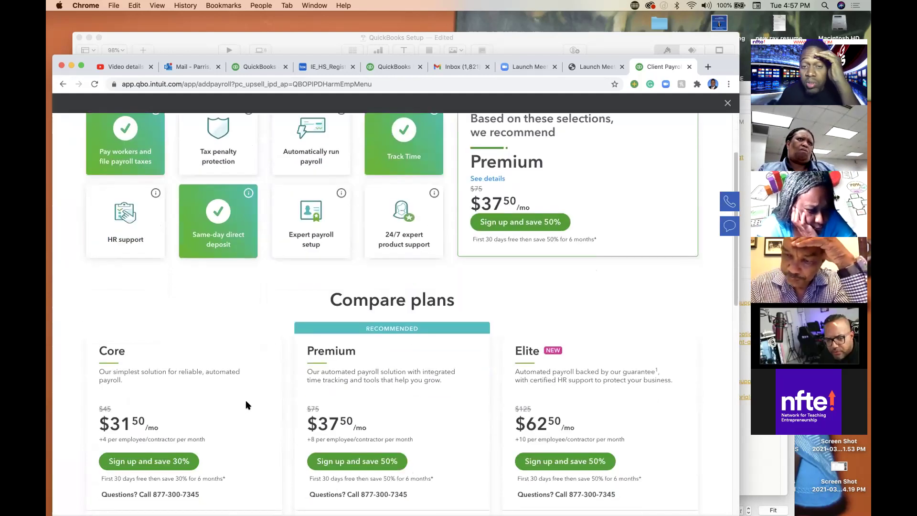
left_click(61, 84)
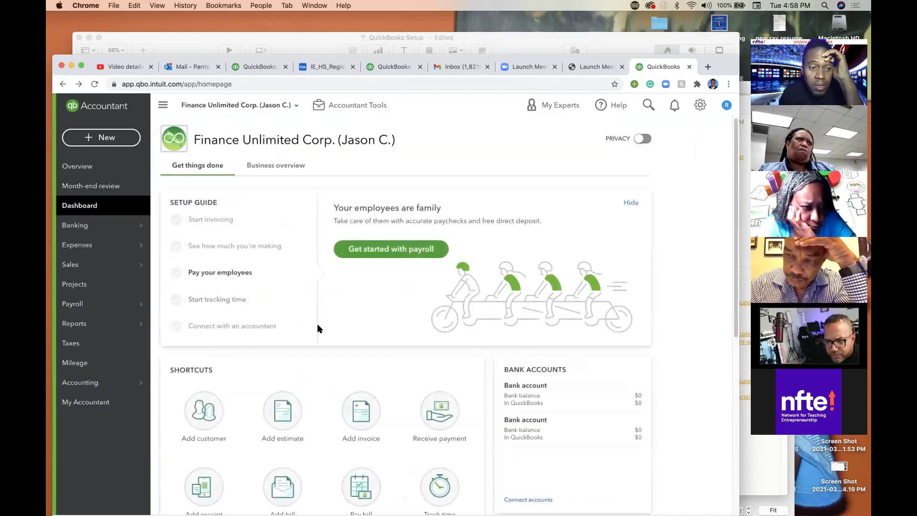
Examine the setup guide's topics on tracking time and connecting with an accountant
left_click(221, 300)
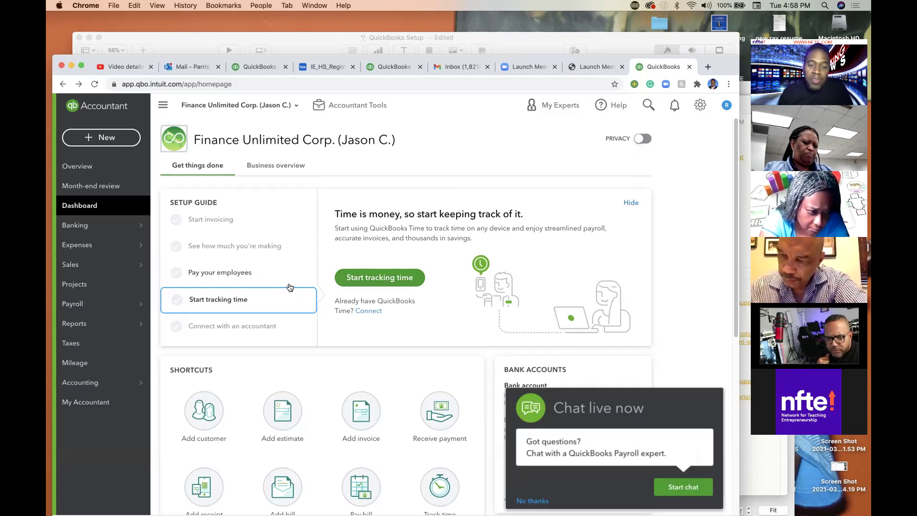
scroll(277, 280, "down", 1)
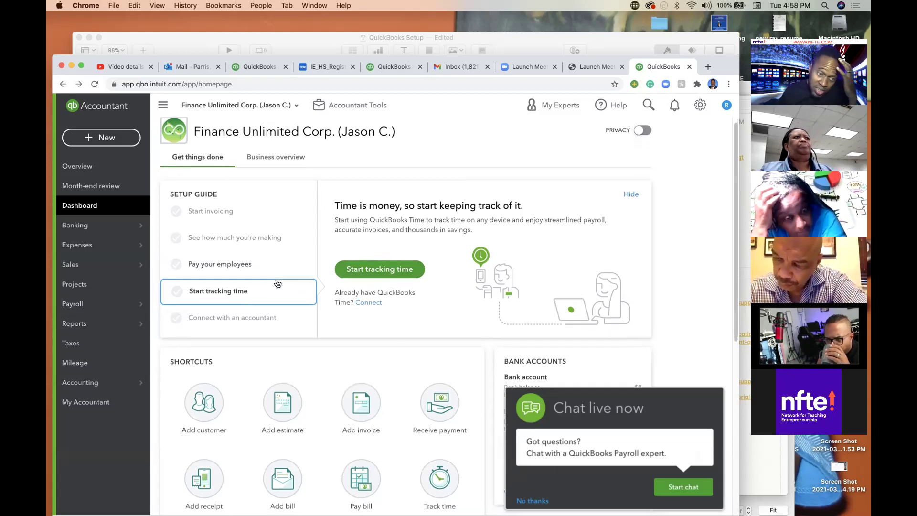
left_click(261, 319)
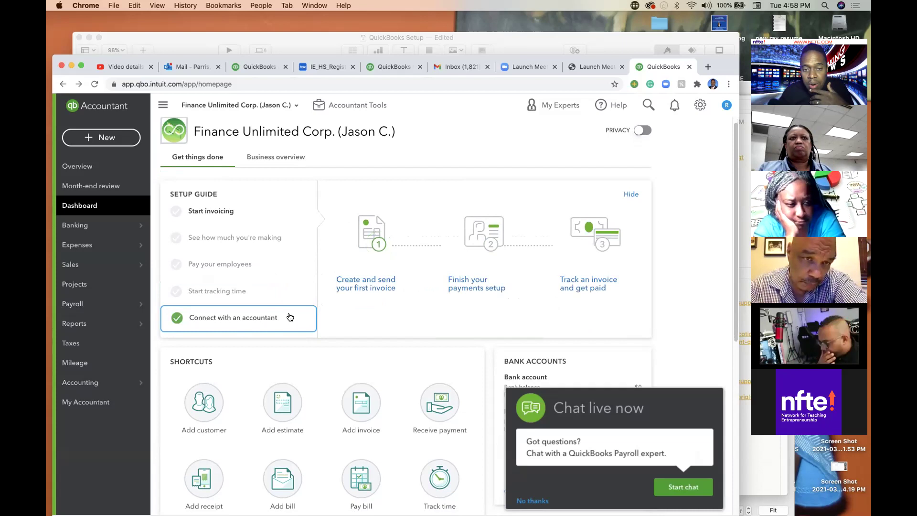
left_click(269, 323)
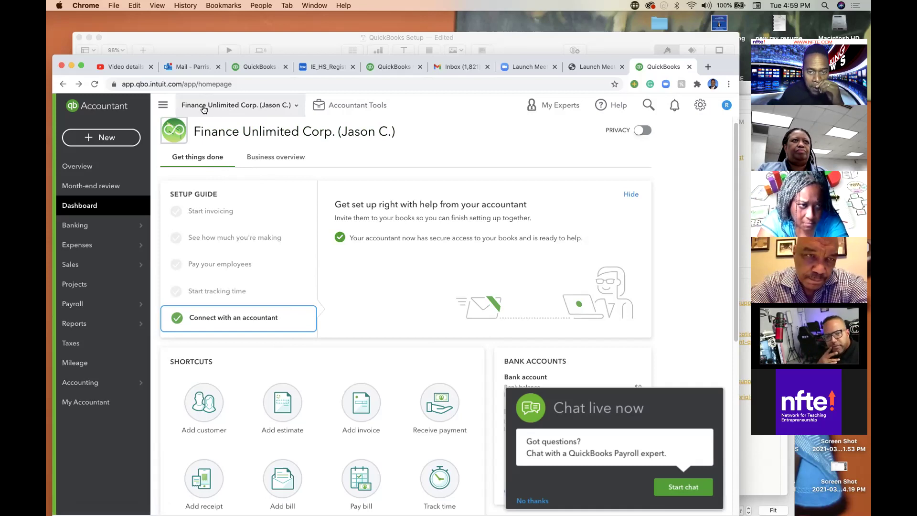
scroll(321, 248, "down", 1)
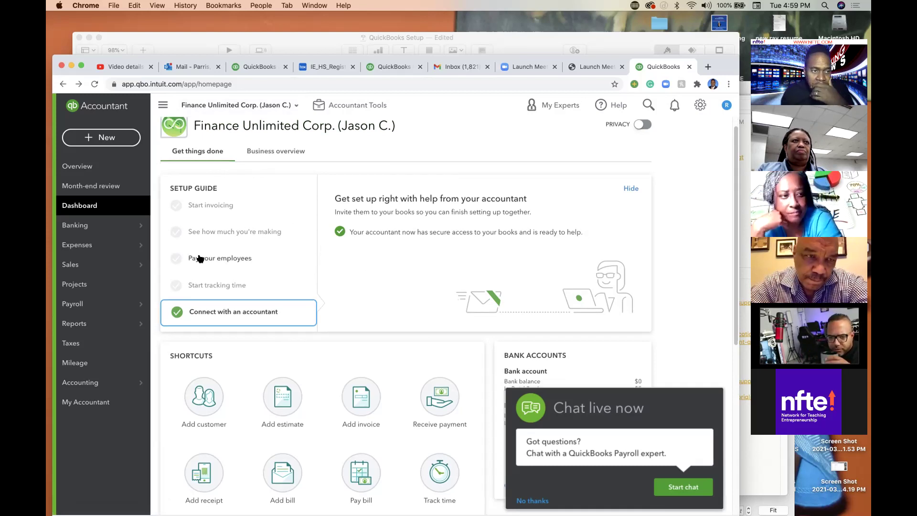
View the expenses page and examine the favorite and business overview reports in the standard reports list
left_click(81, 226)
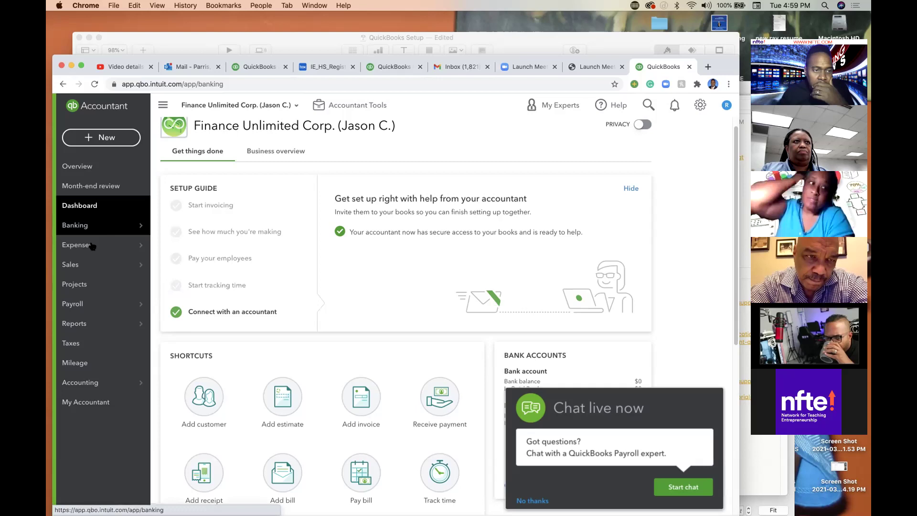
left_click(90, 247)
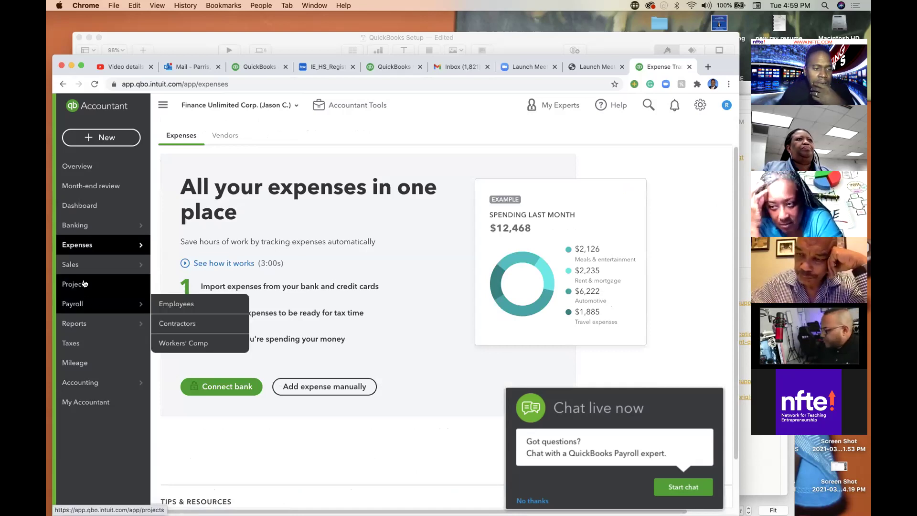
left_click(88, 324)
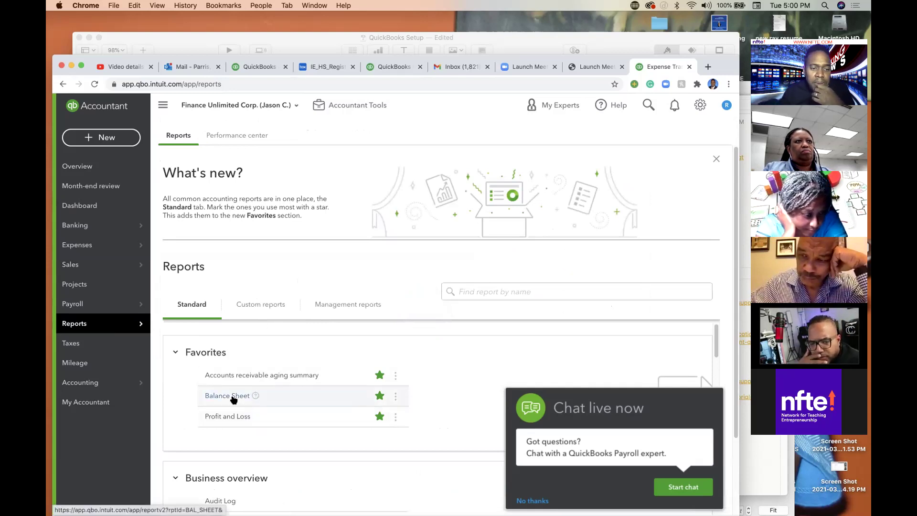
scroll(293, 341, "down", 2)
scroll(312, 341, "down", 5)
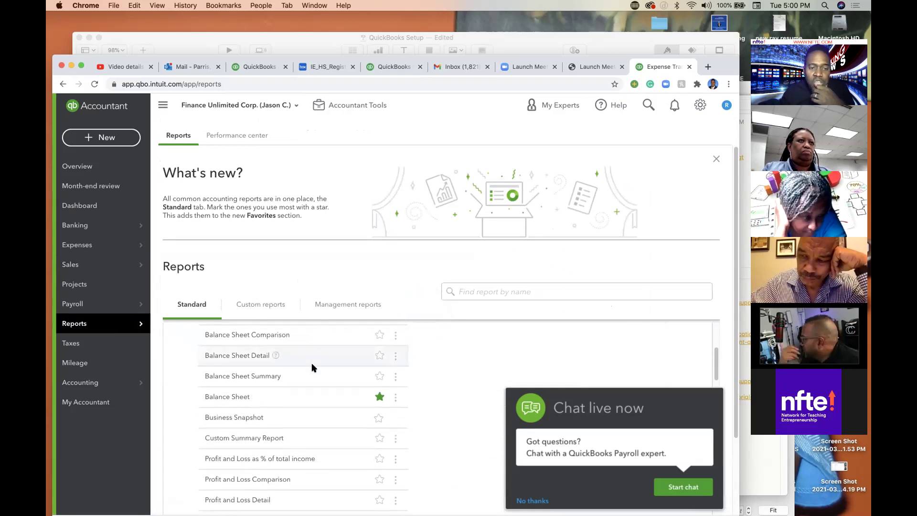
scroll(311, 367, "up", 5)
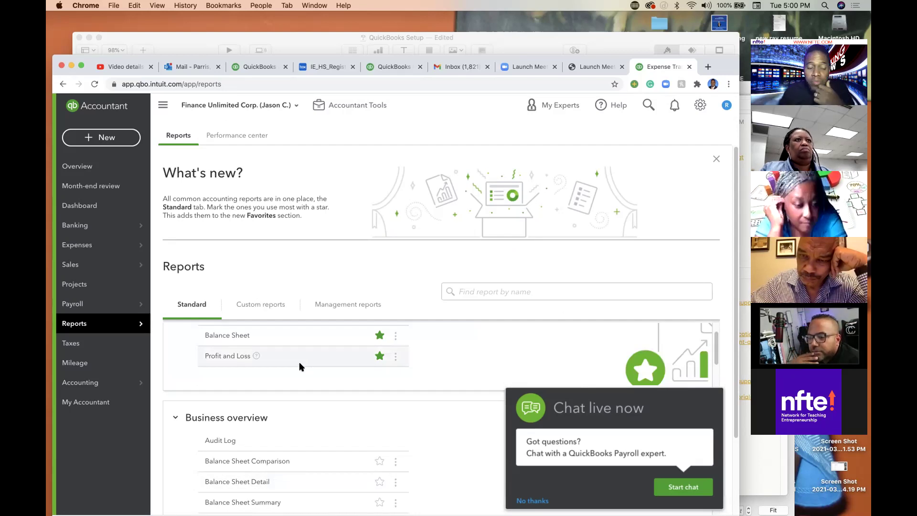
Examine the sales tax setup page and the mileage tracking page
left_click(80, 345)
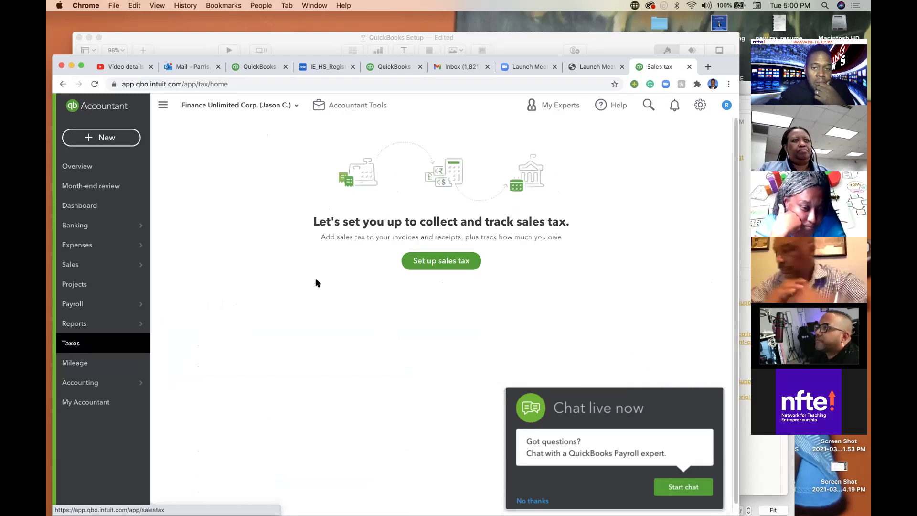
left_click(86, 364)
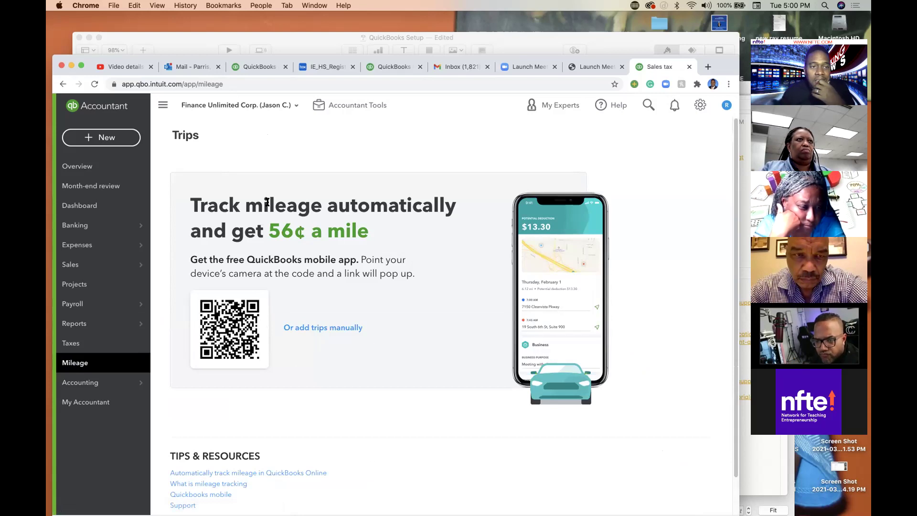
scroll(244, 262, "down", 2)
scroll(246, 260, "up", 2)
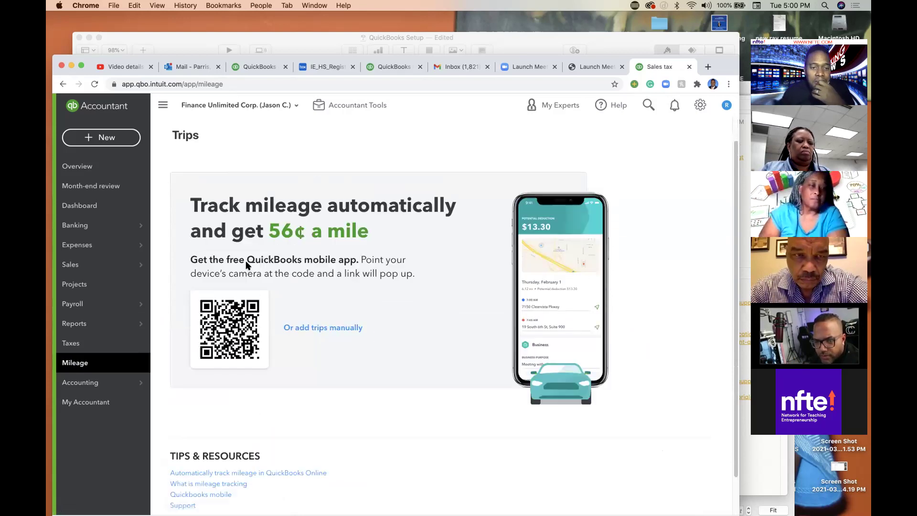
View the Accounting options and the My Accountant page, and return from the client company to the practice's client list
mouse_move(75, 383)
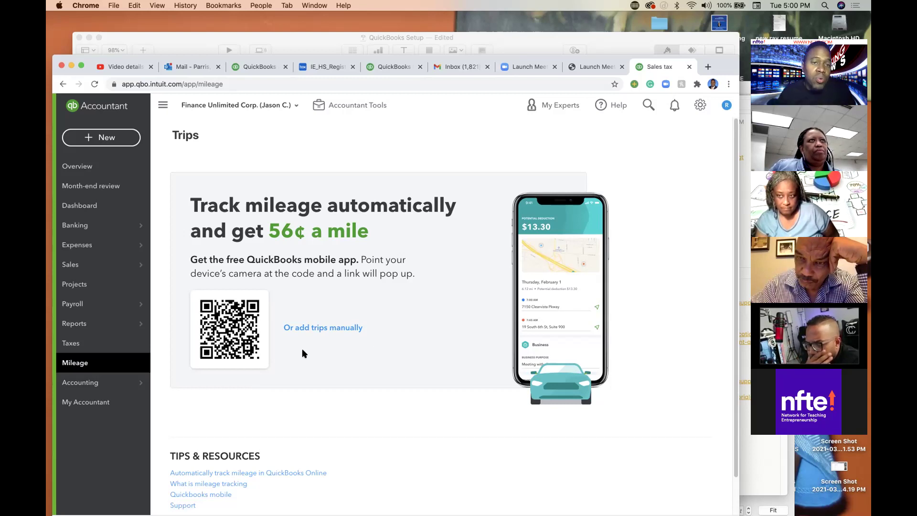
mouse_move(118, 378)
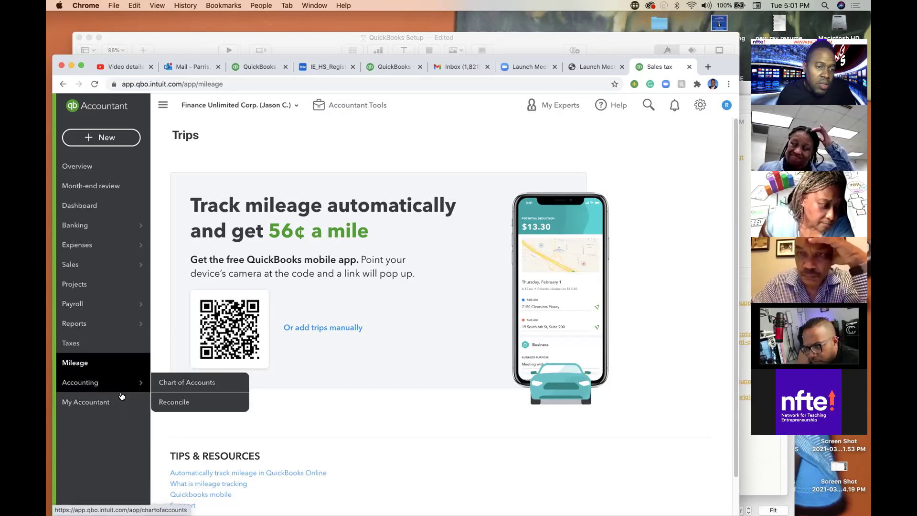
left_click(105, 405)
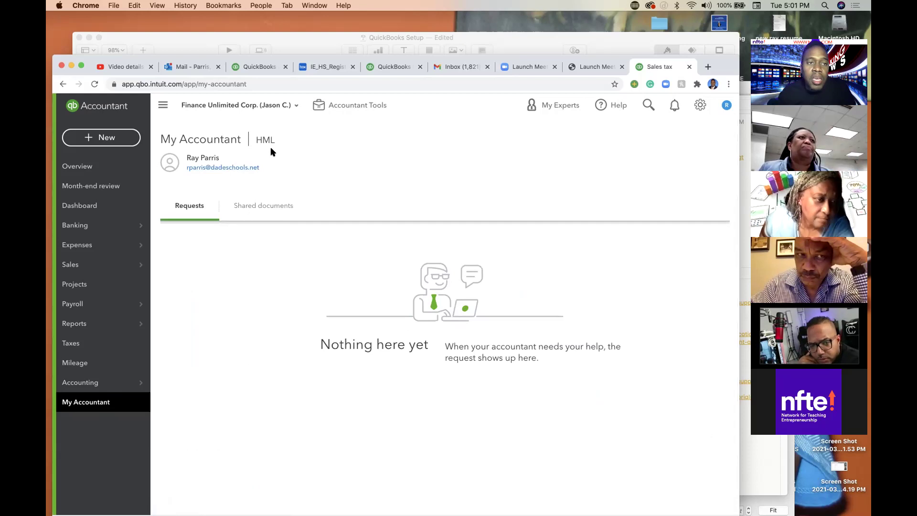
left_click(292, 108)
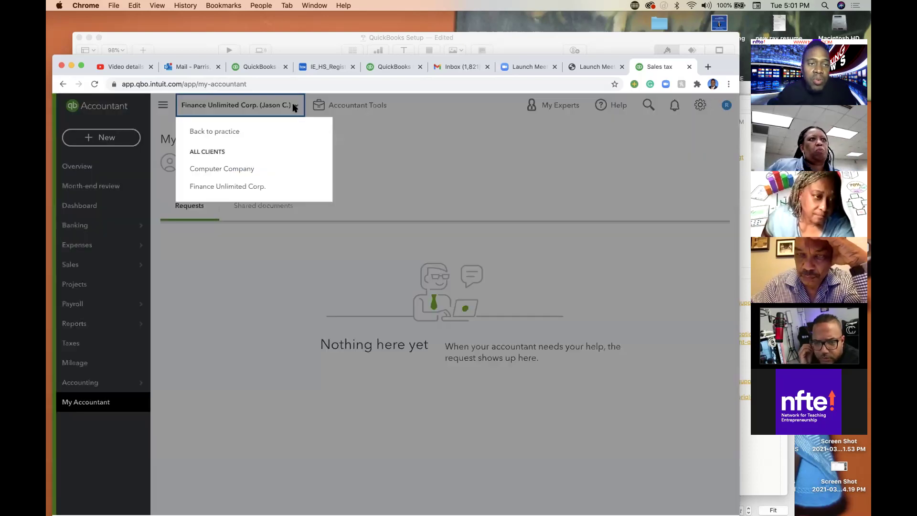
left_click(212, 133)
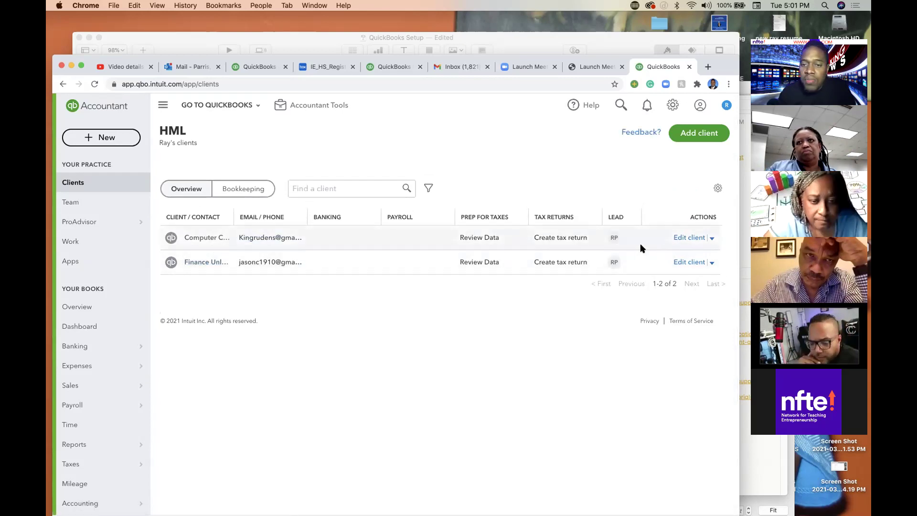
View the first client's available actions and the company switcher, and open the books of the client Finance Unlimited Corp
left_click(711, 238)
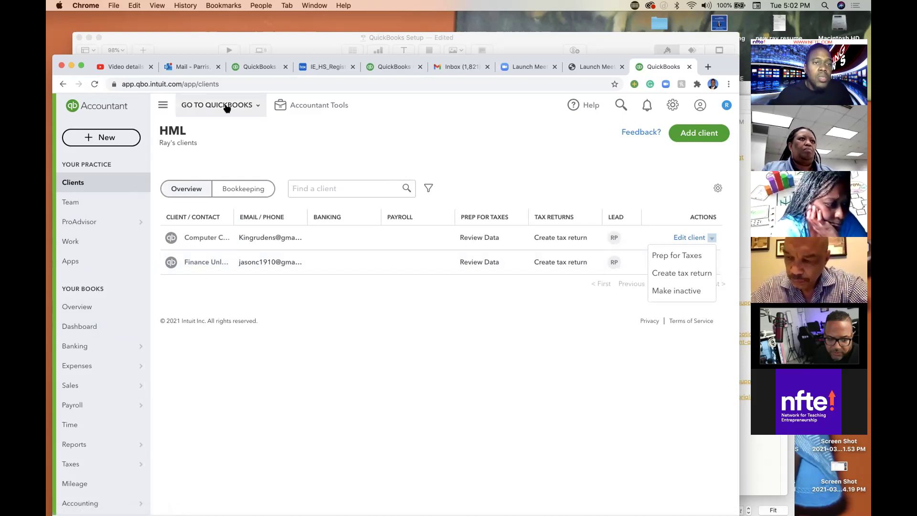
left_click(253, 105)
left_click(425, 166)
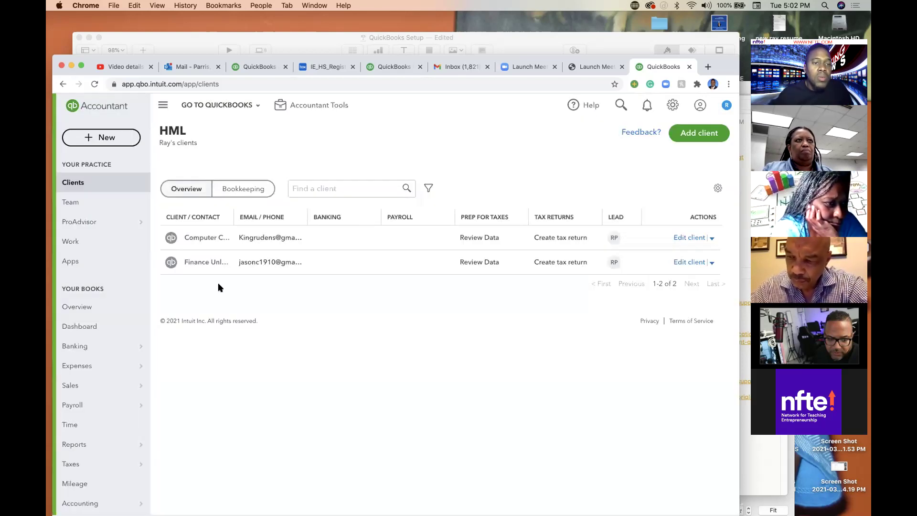
left_click(171, 262)
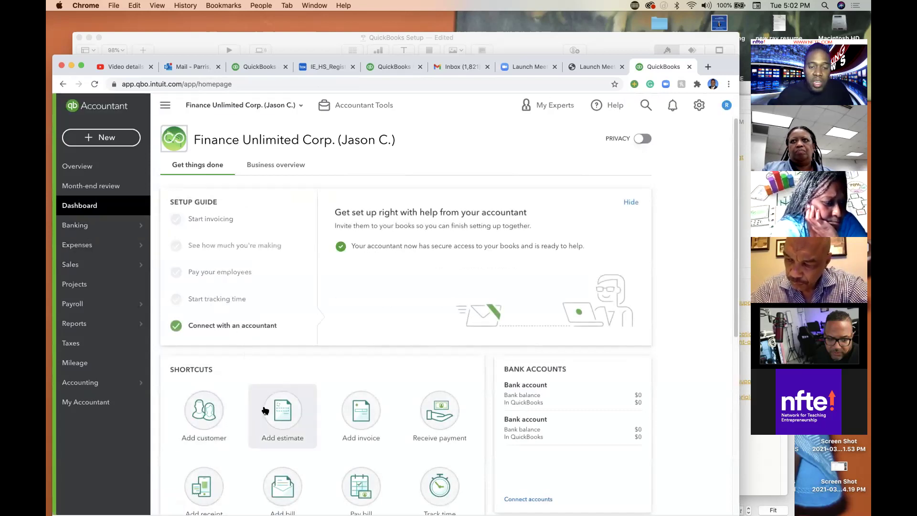
Examine the client dashboard's shortcuts, bank accounts and Discover More section
scroll(266, 411, "down", 3)
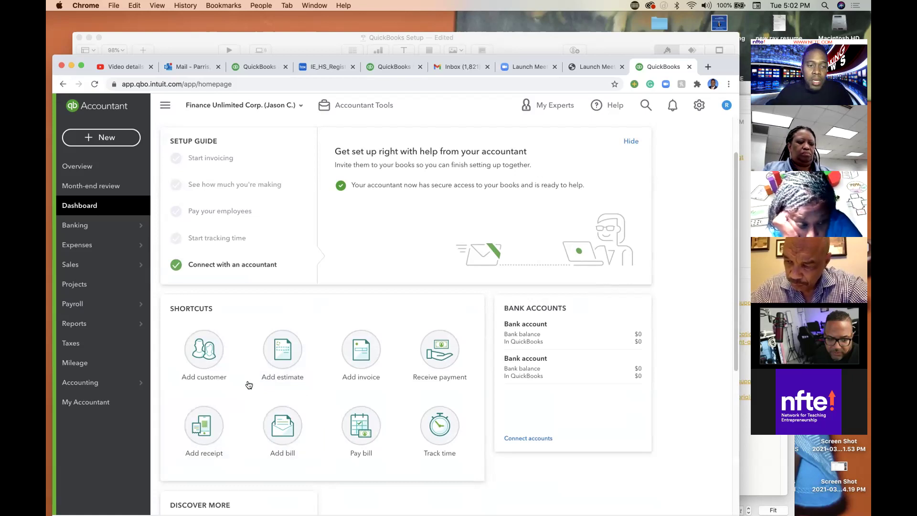
scroll(346, 355, "down", 1)
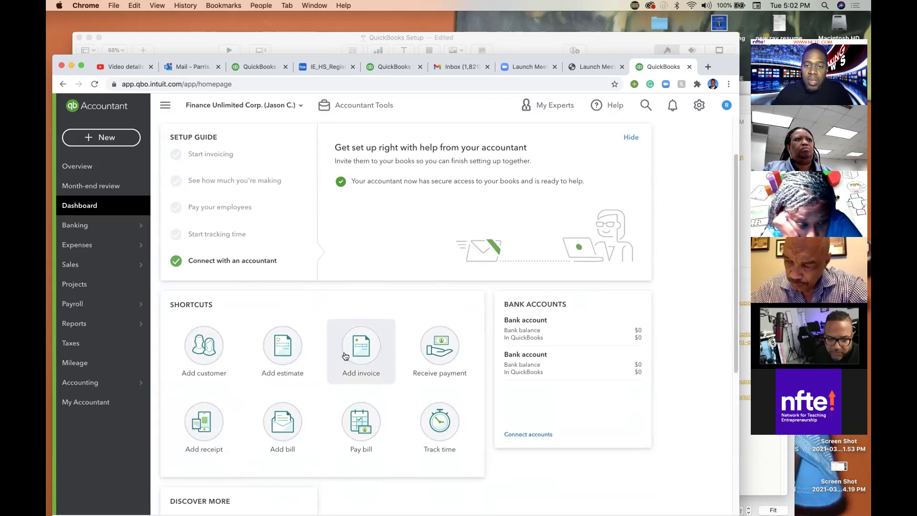
scroll(347, 355, "up", 1)
scroll(284, 416, "down", 4)
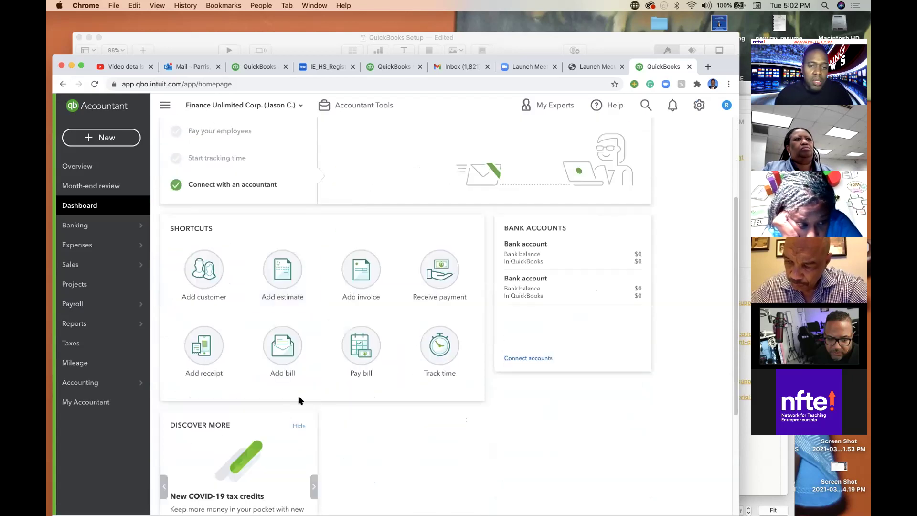
scroll(351, 394, "up", 4)
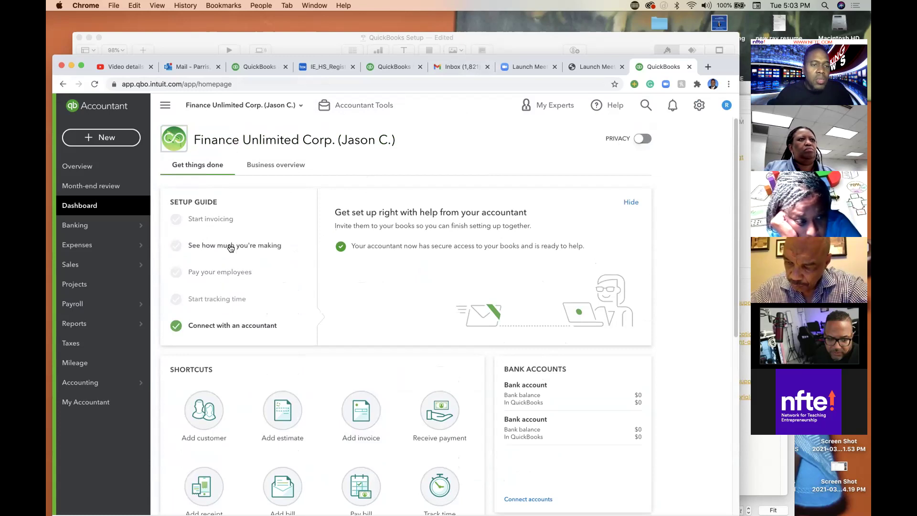
View the setup guide's Start invoicing steps and the blank invoice form for a first invoice, and return to the dashboard
left_click(214, 221)
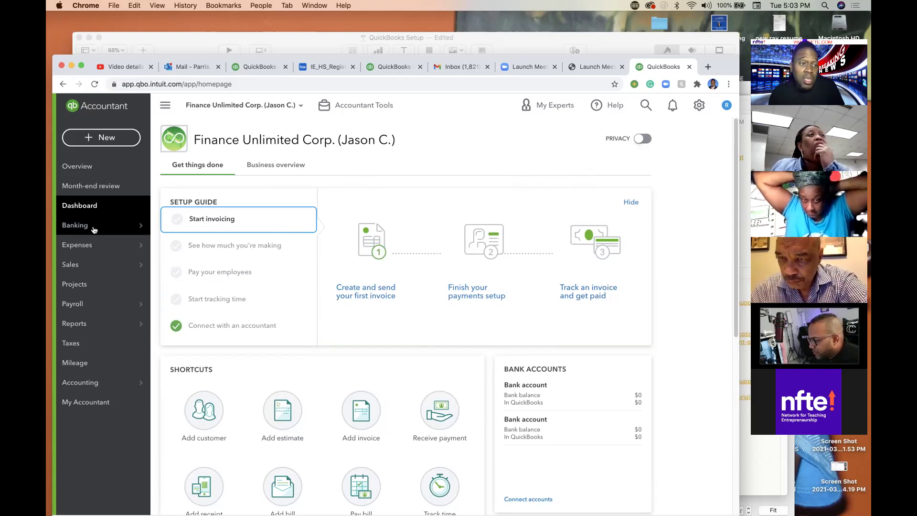
mouse_move(95, 228)
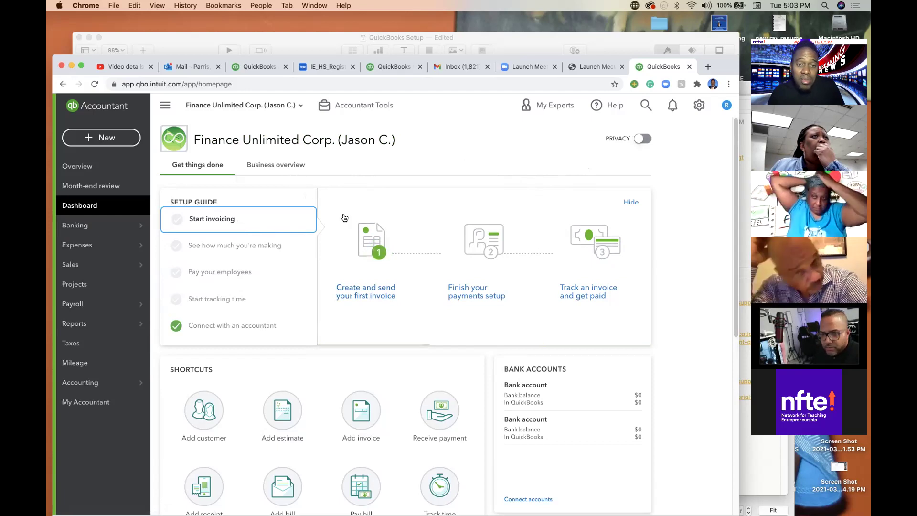
left_click(370, 239)
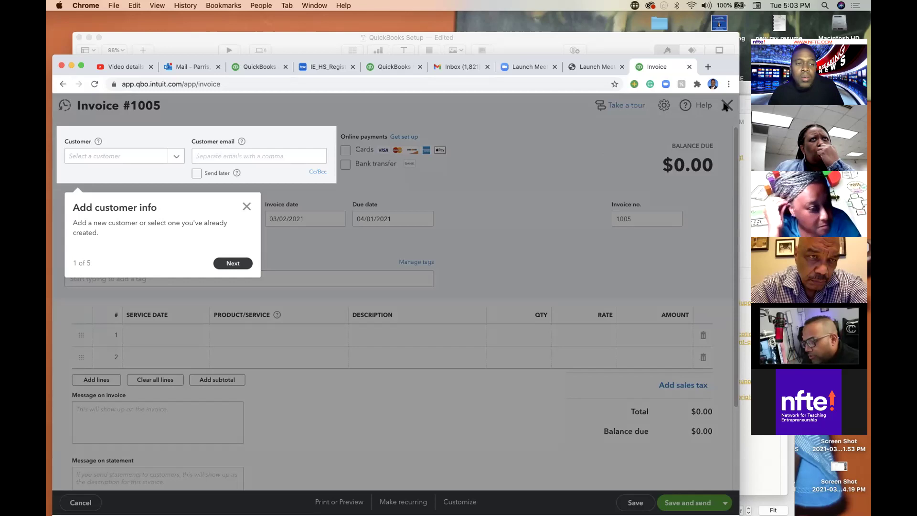
left_click(63, 84)
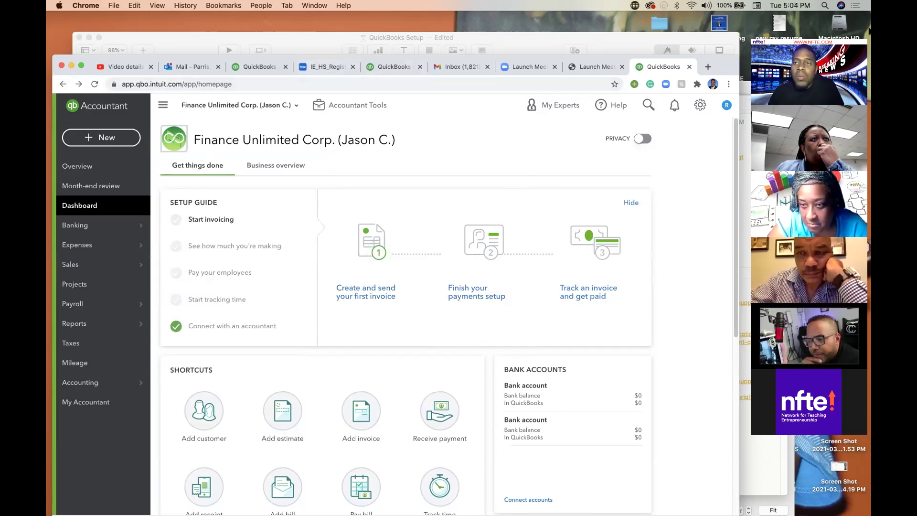
Search the Mac for "quickbook" with Spotlight and open the folder Quickbooks files hml 2020 in Finder
left_click(824, 5)
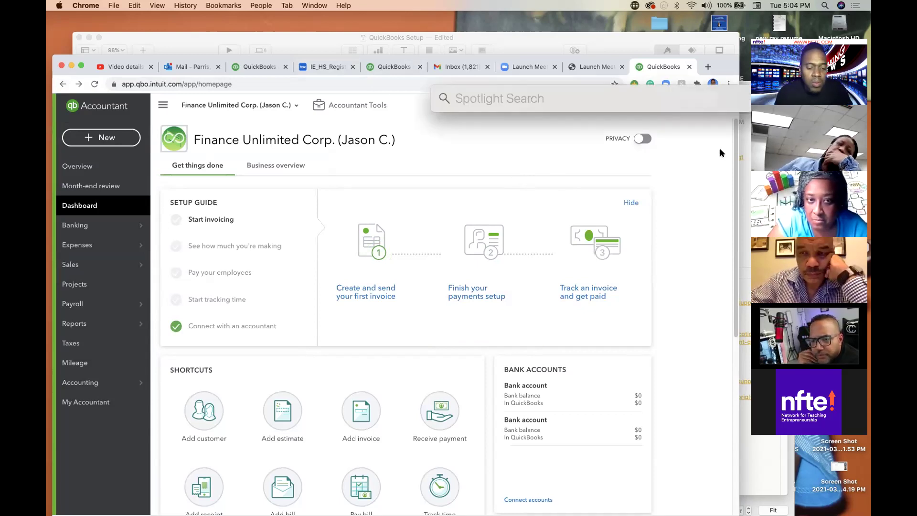
type("quick")
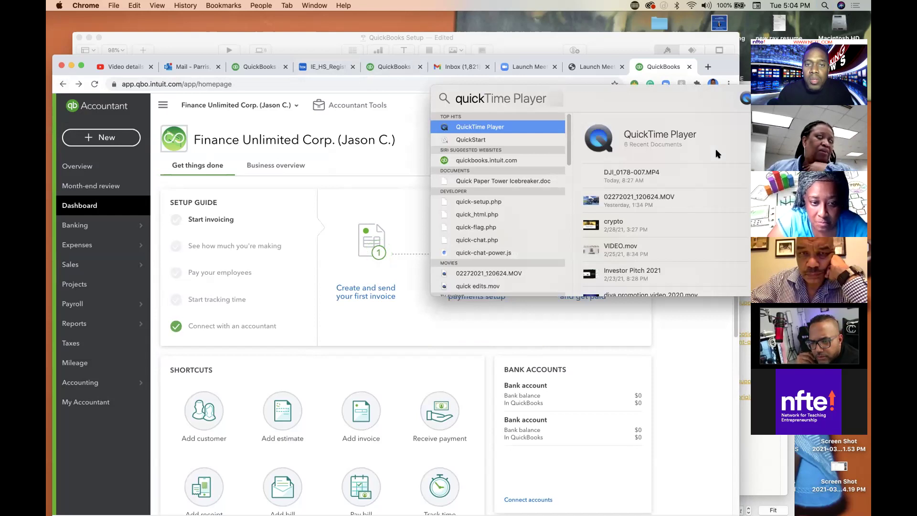
type("book")
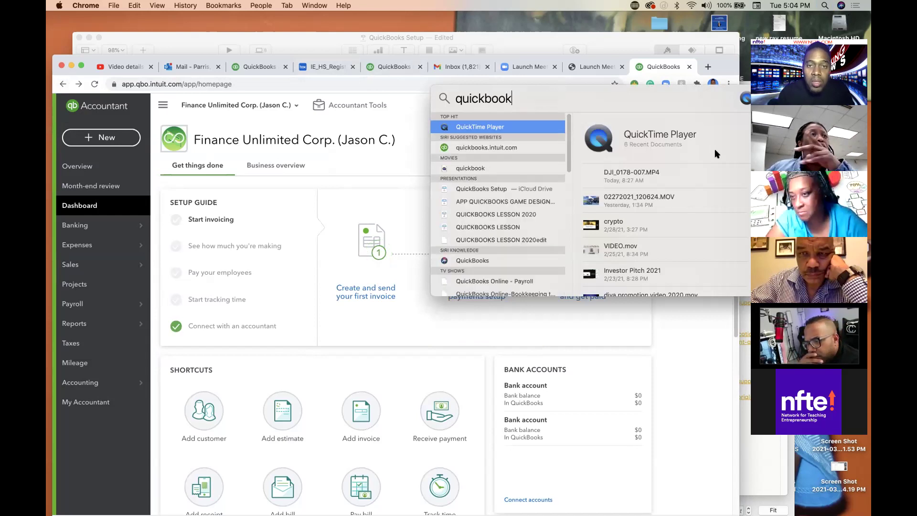
scroll(517, 178, "down", 1)
scroll(516, 178, "down", 5)
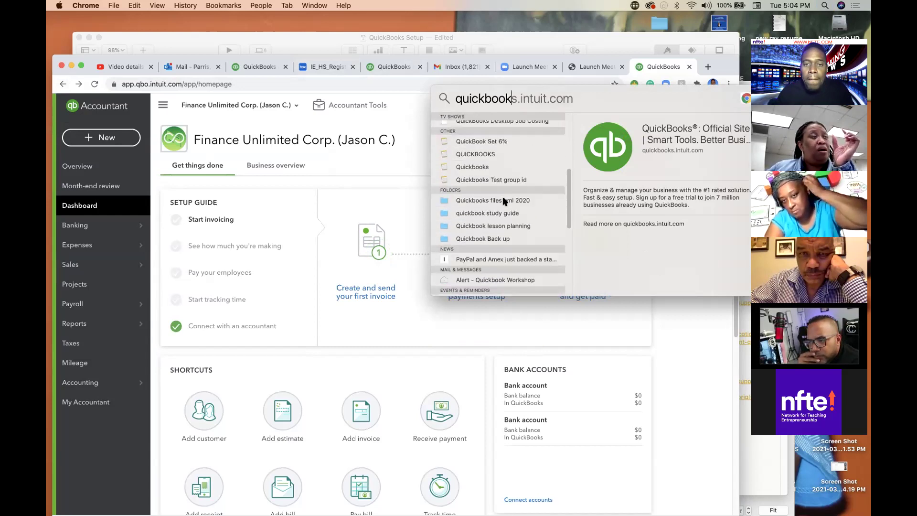
left_click(504, 203)
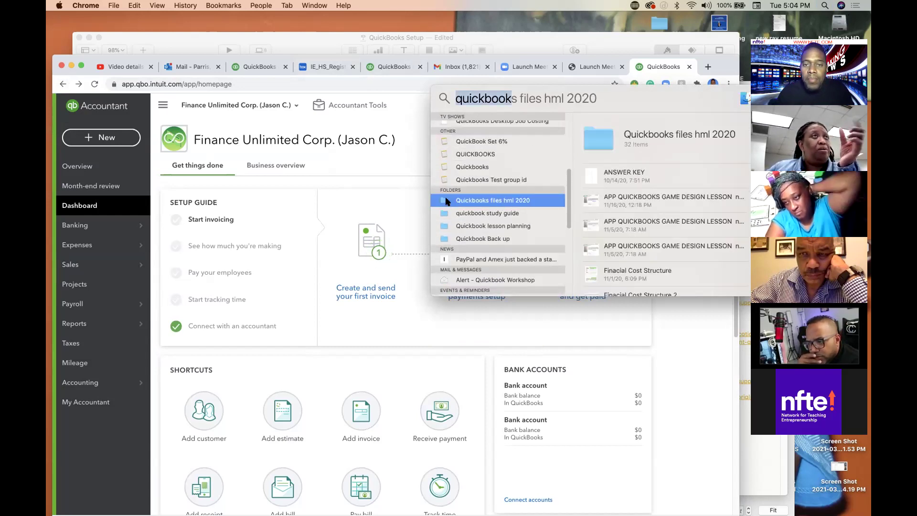
double_click(444, 201)
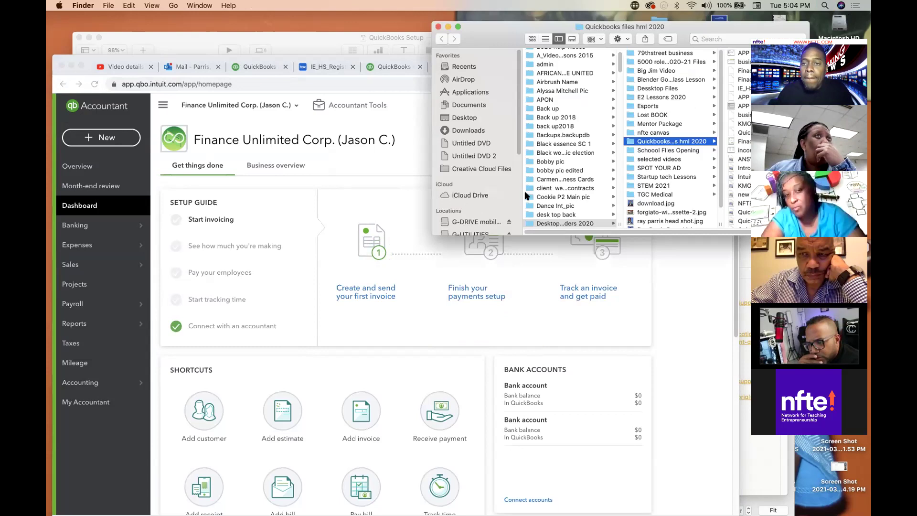
Move the folder window clear of the video tiles and preview the file APP QUICKBOOKS GAME DESIGN LESSON new 2020 copy.pptx
left_click_drag(732, 28, 612, 42)
left_click(635, 67)
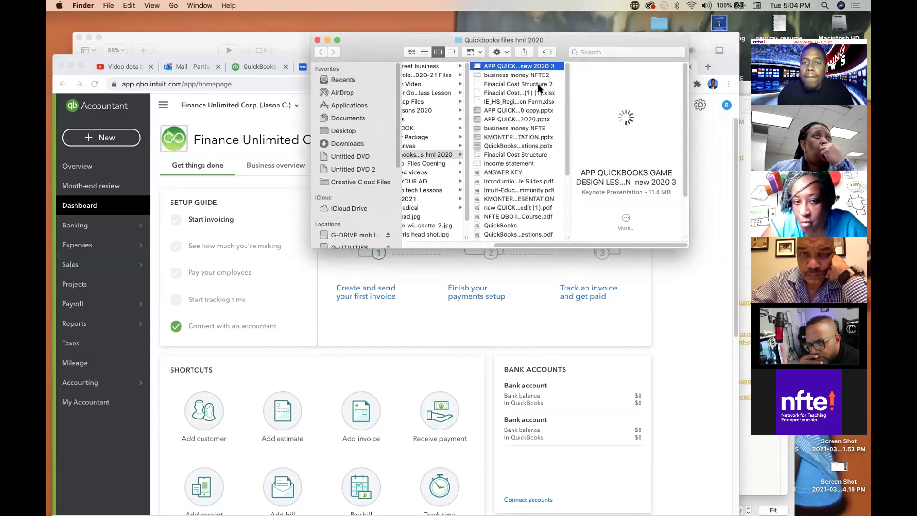
left_click(514, 76)
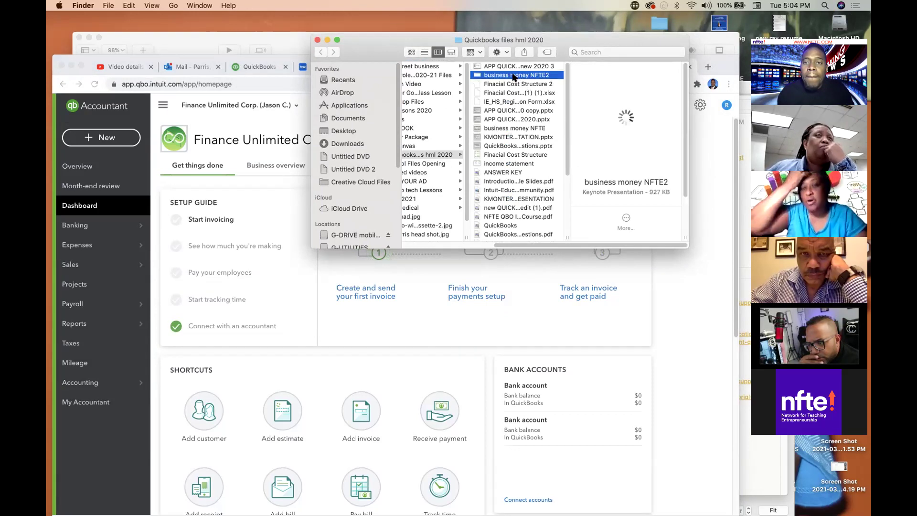
left_click(504, 110)
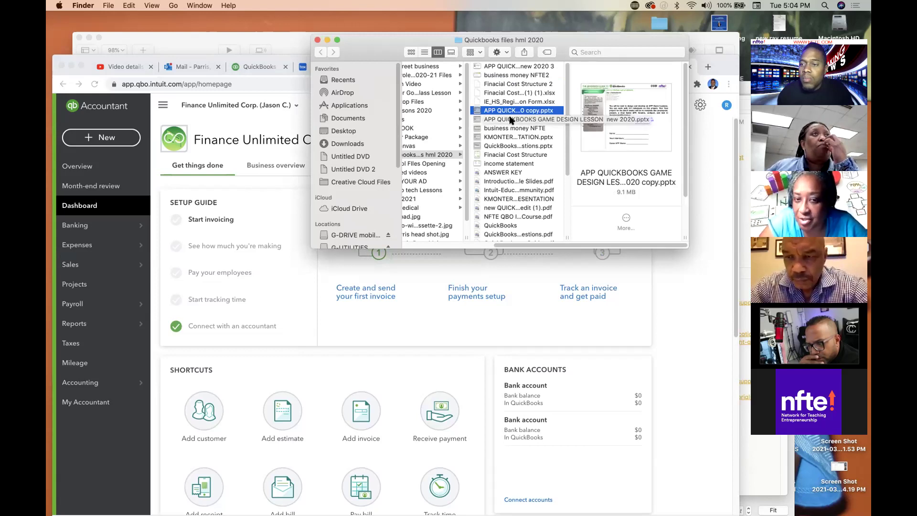
key("space")
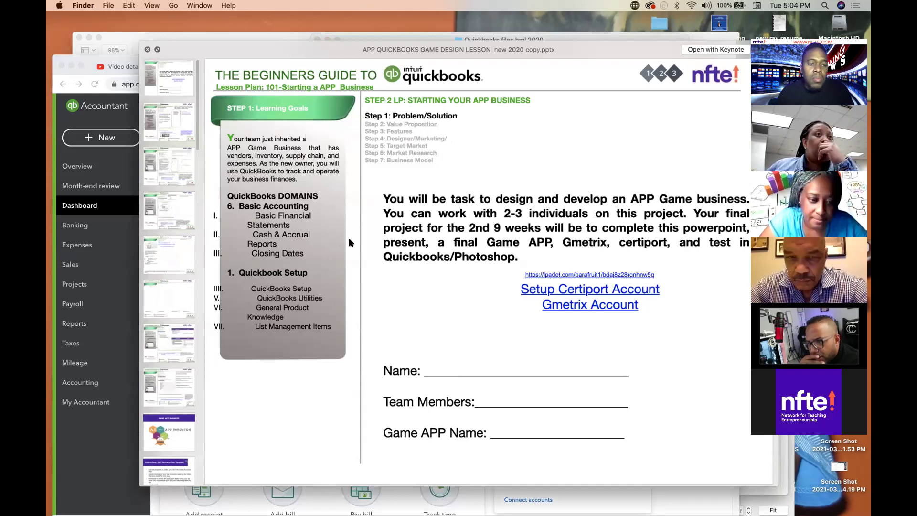
key("space")
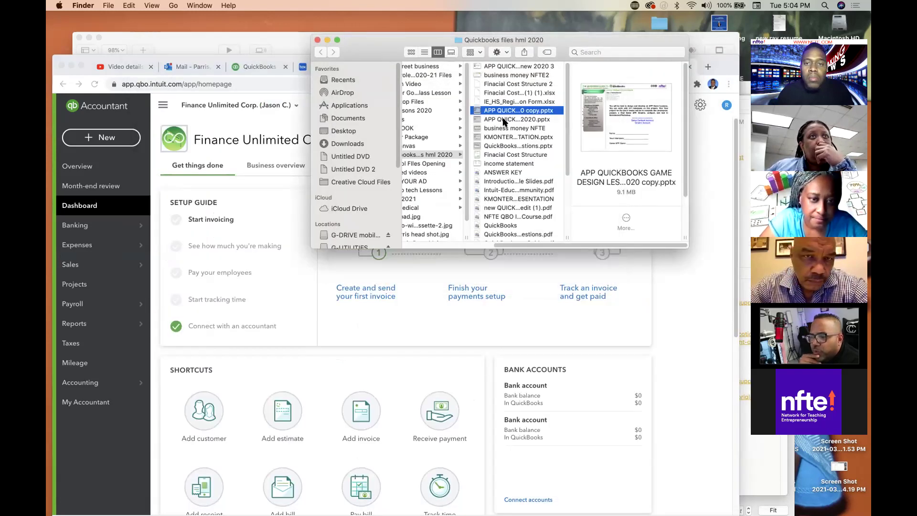
Preview APP QUICKBOOKS GAME DESIGN LESSON new 2020.pptx and view its Lesson Plan 103 slide about wireframes
left_click(504, 119)
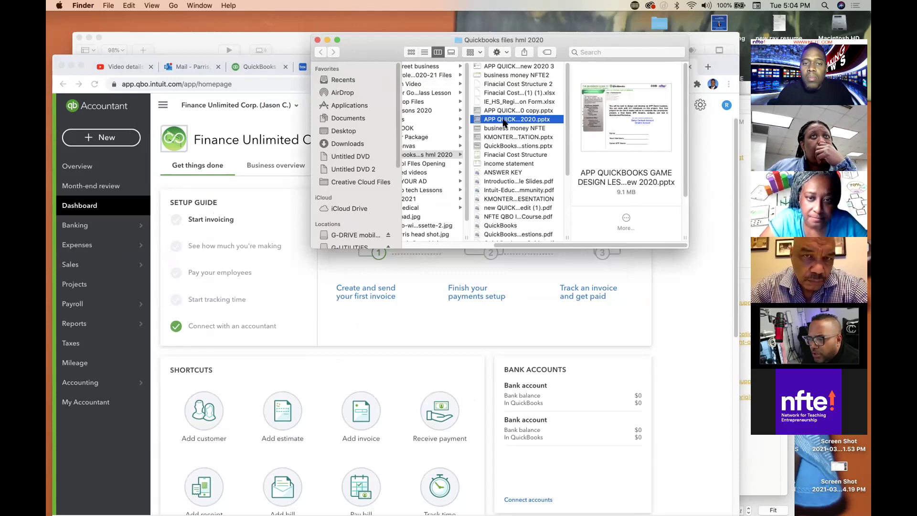
key("space")
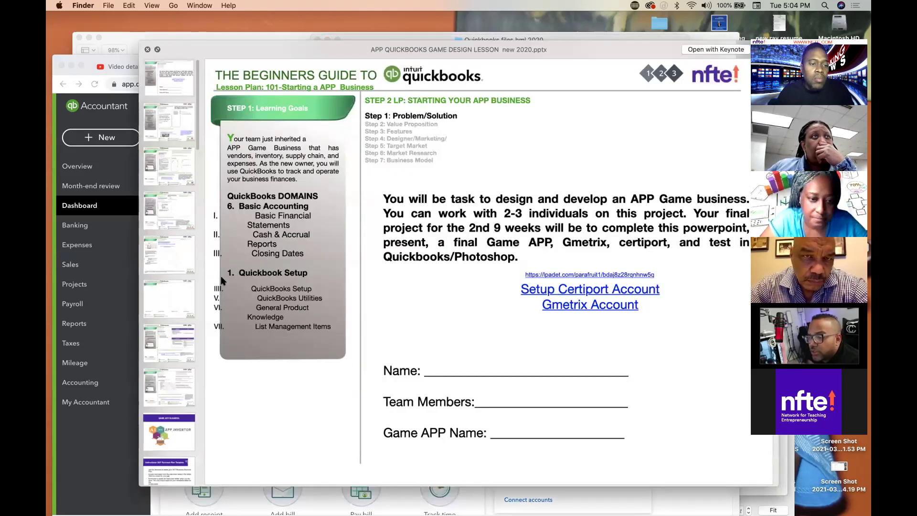
left_click(161, 261)
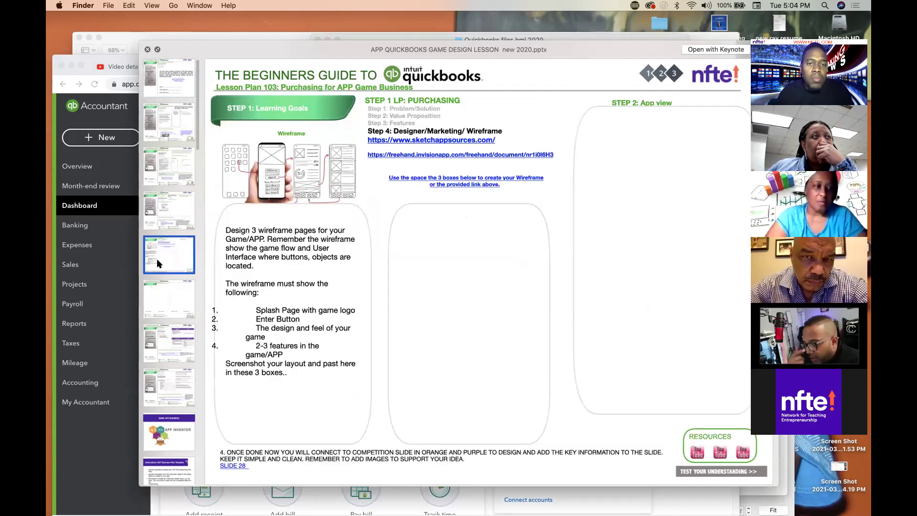
key("space")
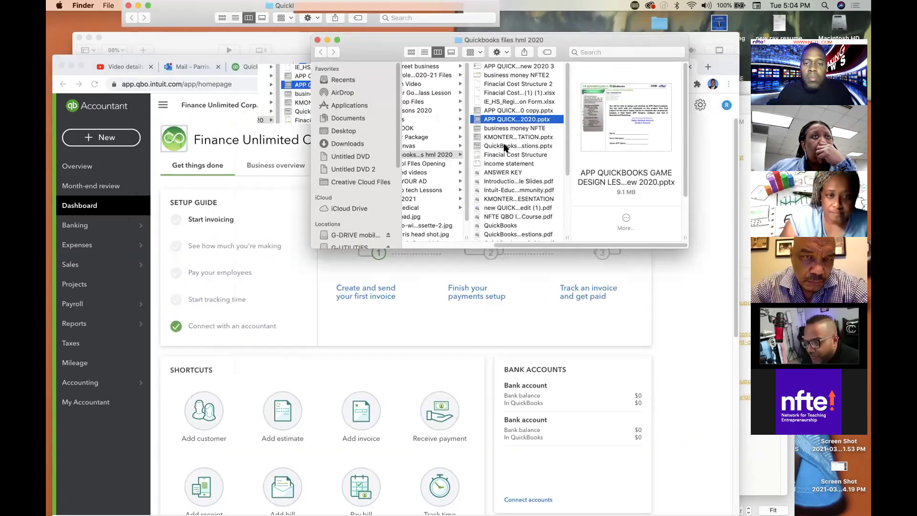
Preview the presentation QuickBooks Performance Questions.pptx and close the preview
left_click(505, 146)
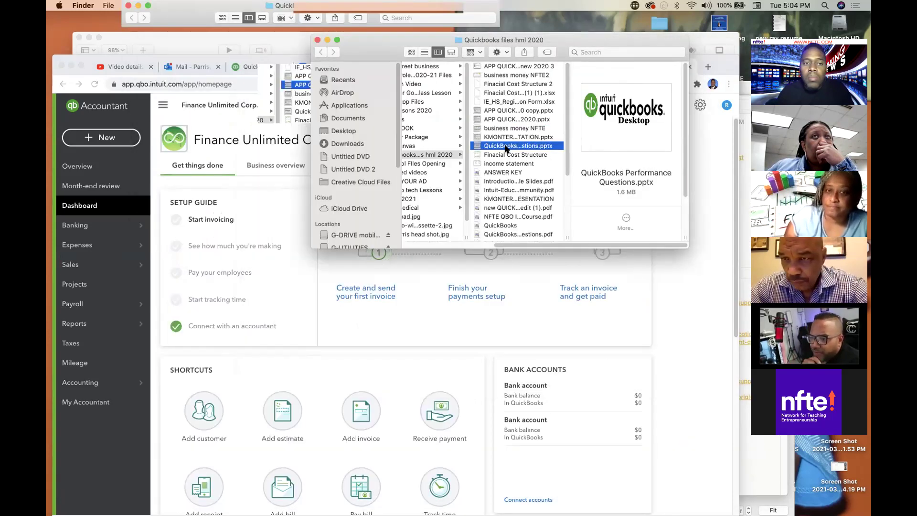
key("space")
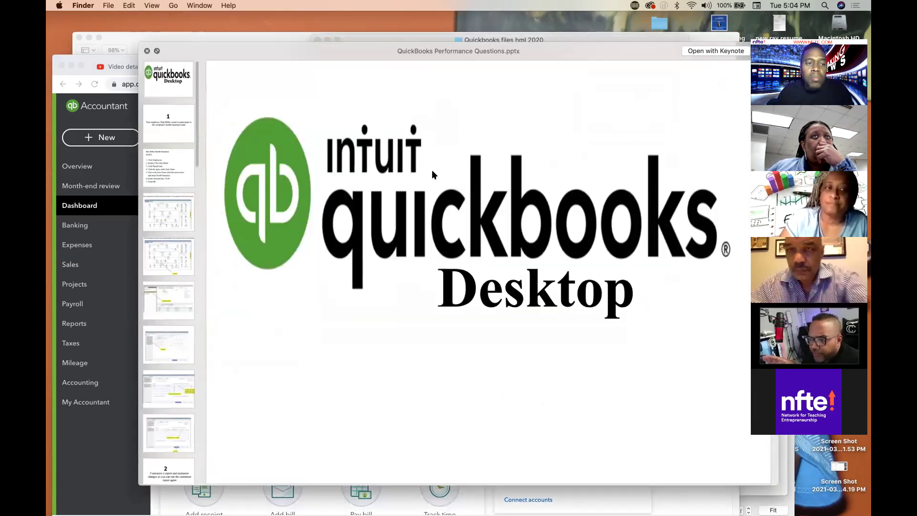
key("space")
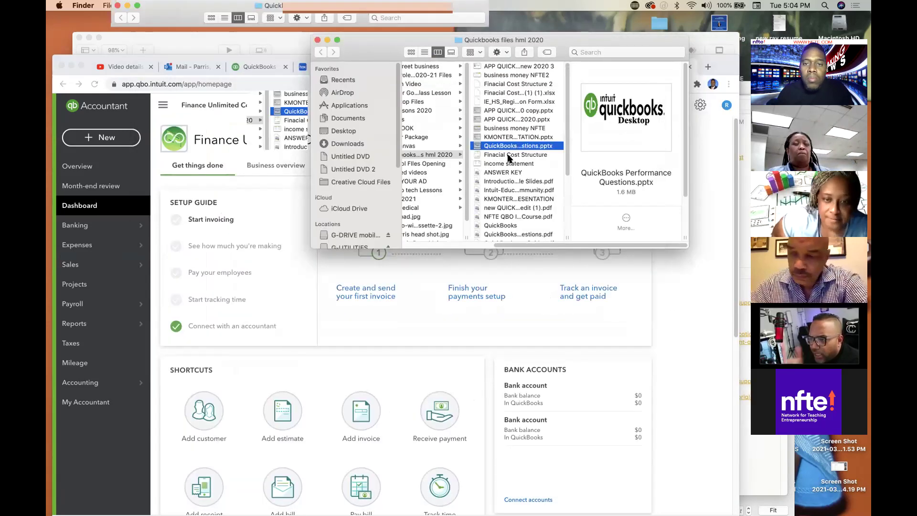
Open a full preview of the Keynote file APP QUICKBOOKS GAME DESIGN LESSON new 2020 3
left_click(499, 112)
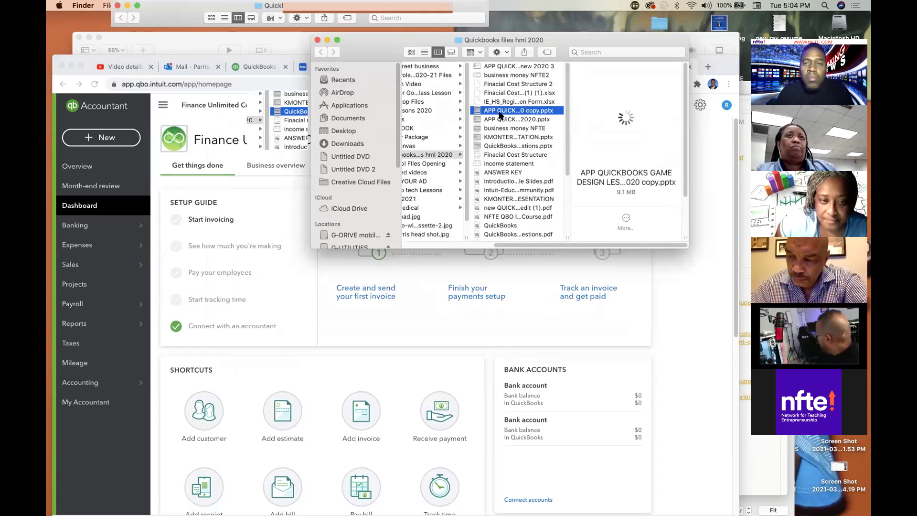
left_click(503, 66)
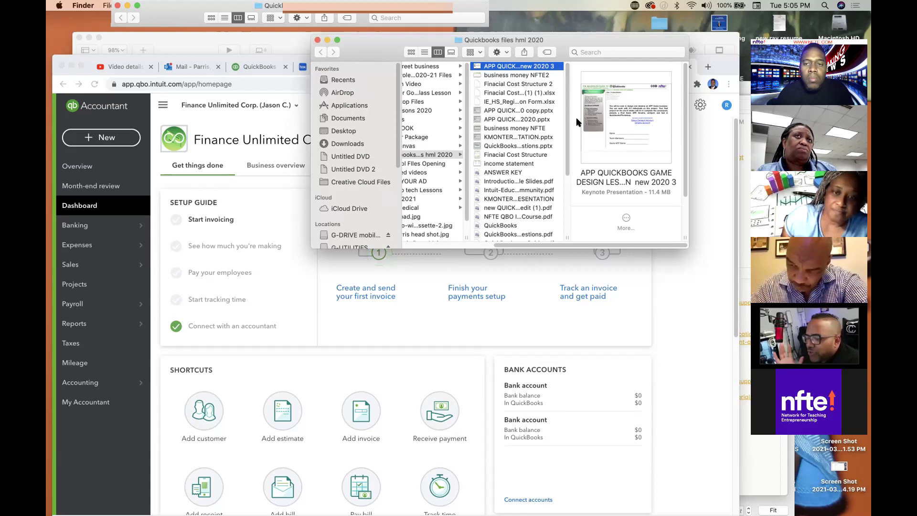
mouse_move(601, 130)
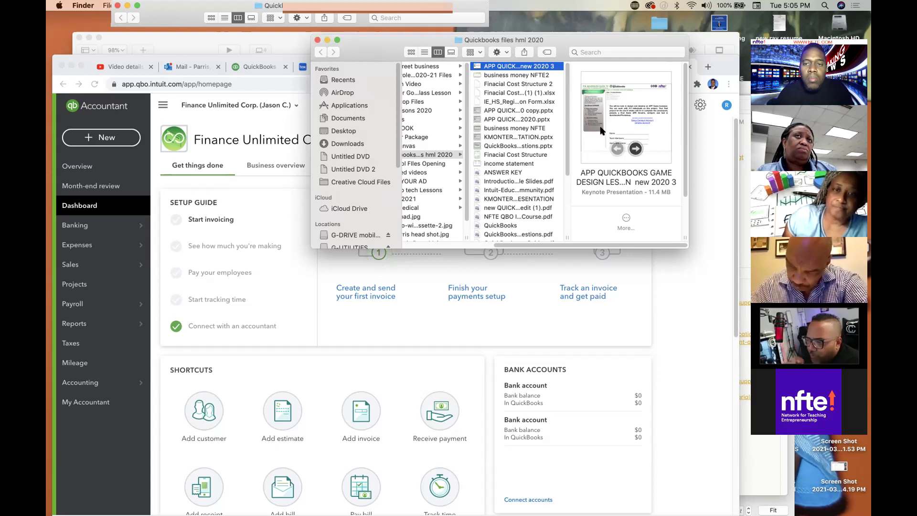
left_click(634, 150)
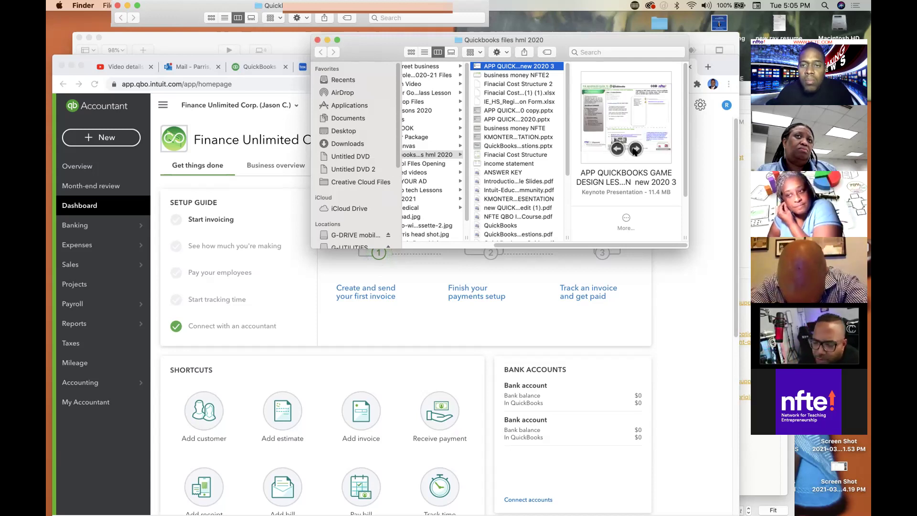
key("space")
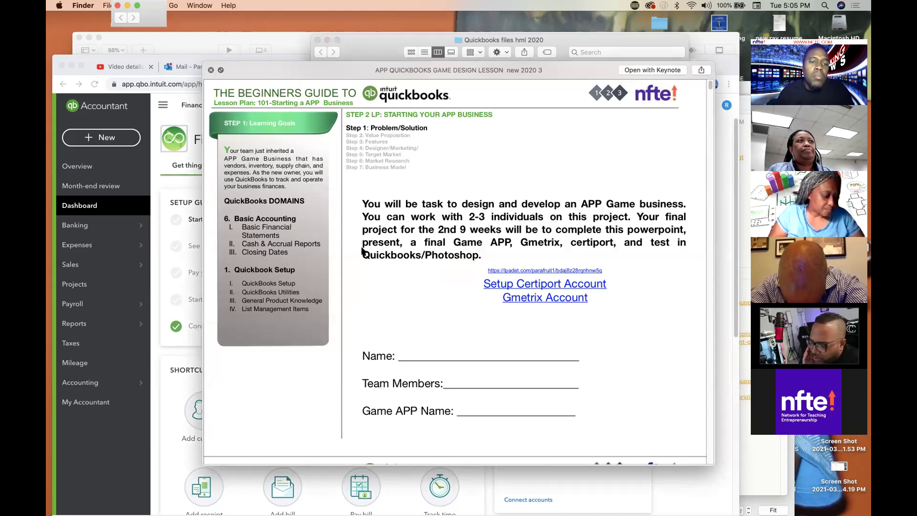
Review the previewed slides from Lesson Plan 101 through Lesson Plan 104 on payroll and close the preview
scroll(295, 260, "down", 5)
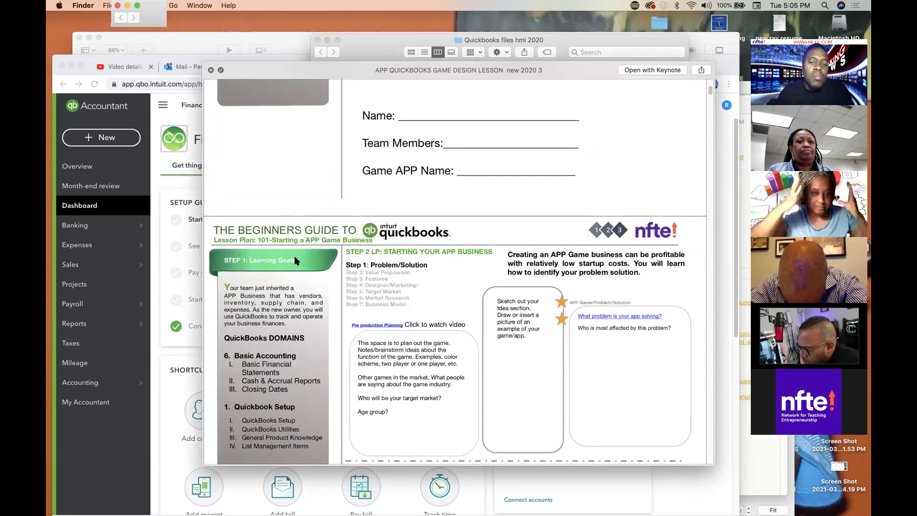
scroll(295, 260, "down", 1)
scroll(296, 260, "down", 7)
scroll(295, 260, "down", 1)
scroll(295, 260, "down", 15)
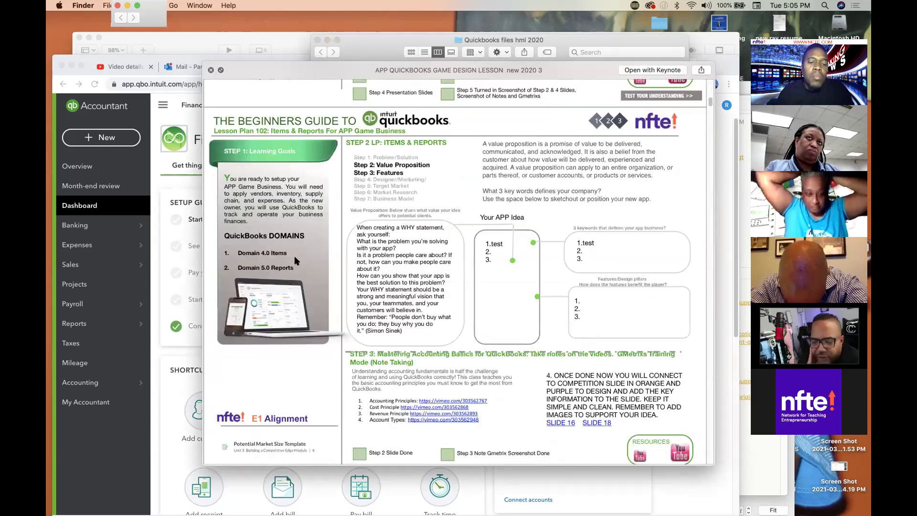
scroll(295, 259, "down", 10)
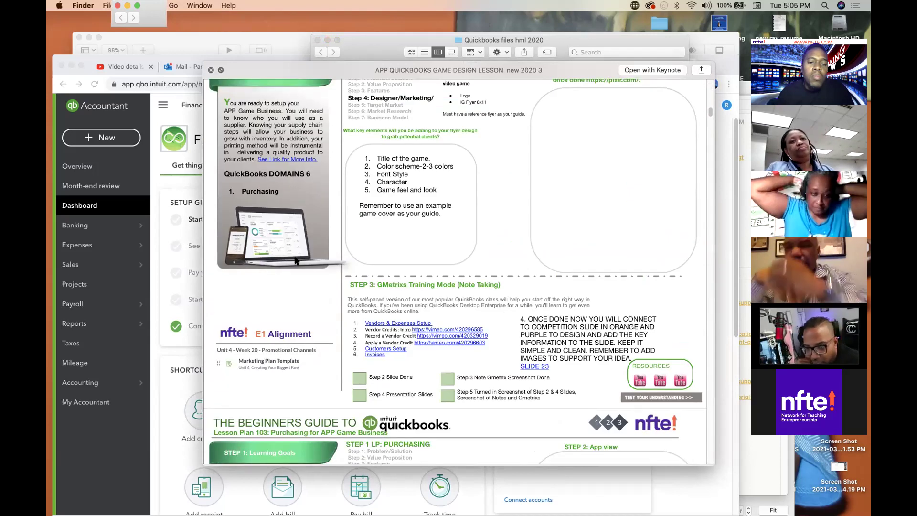
scroll(295, 260, "down", 20)
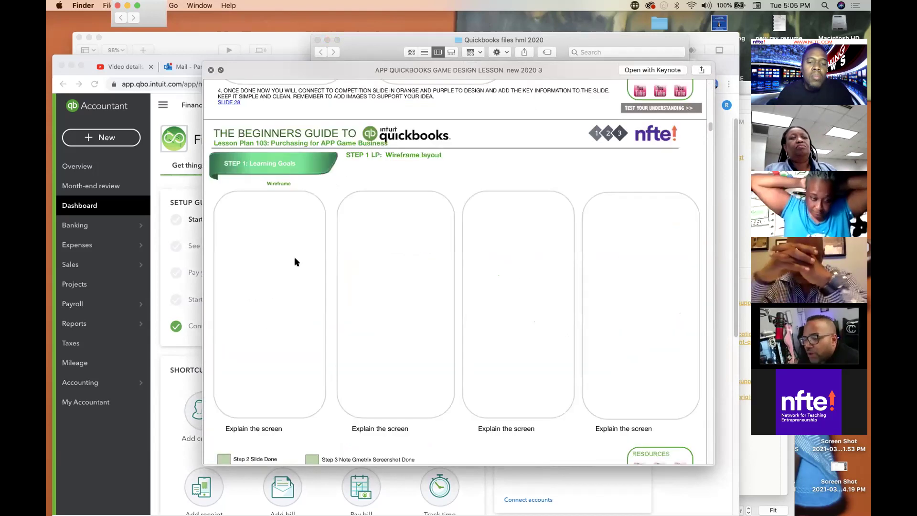
scroll(294, 260, "down", 20)
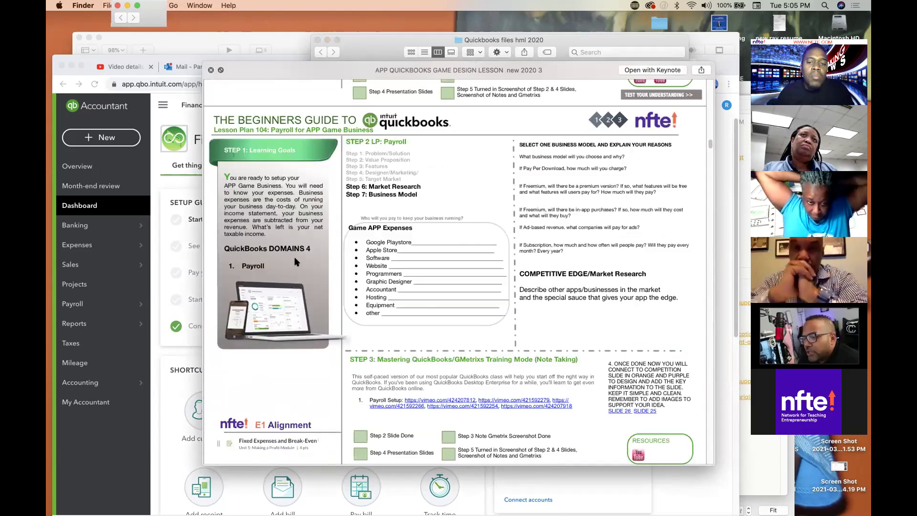
key("space")
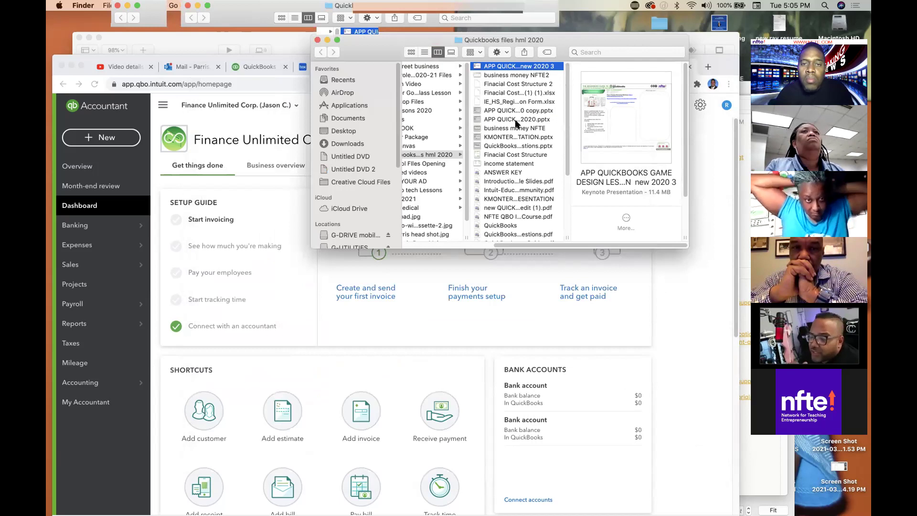
Look through the remaining files in the Quickbooks files hml 2020 folder and select QuickBooks Performance Questions.pptx
left_click_drag(542, 245, 504, 245)
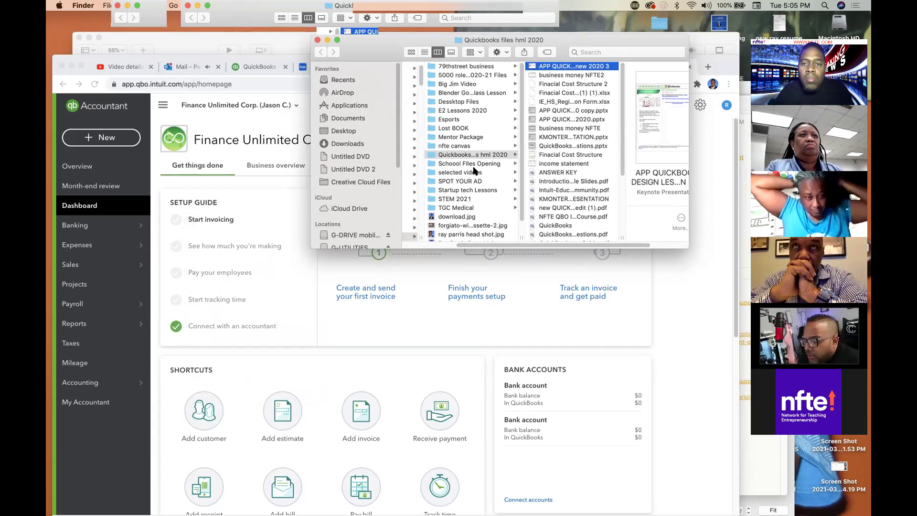
scroll(568, 175, "down", 5)
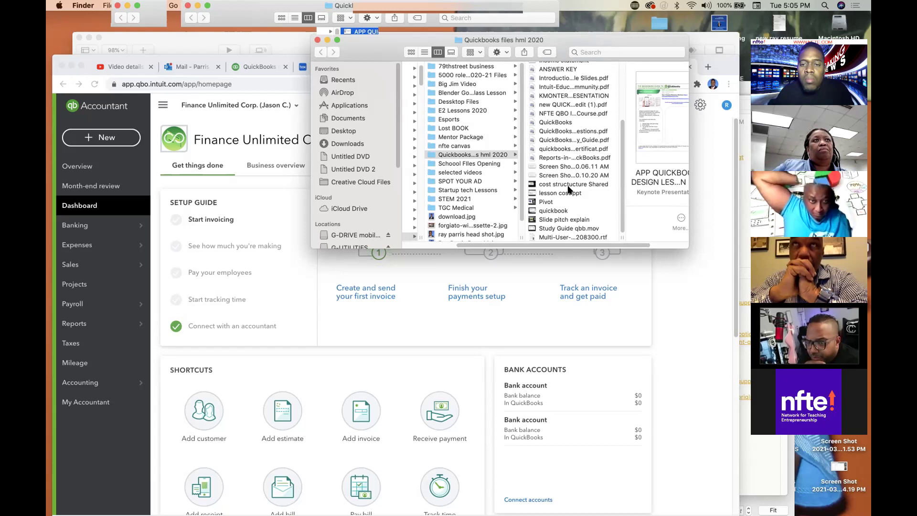
scroll(568, 189, "up", 5)
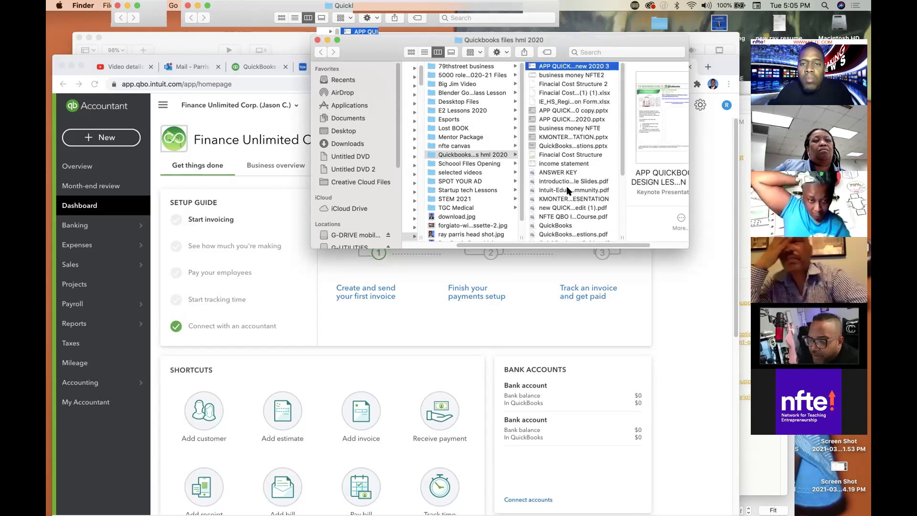
left_click(556, 146)
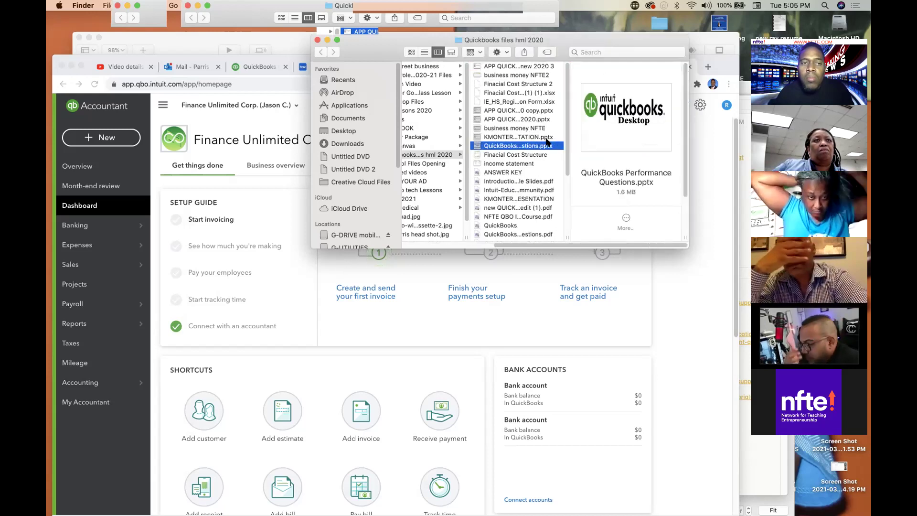
Switch to Chrome and open Google Drive from the Gmail inbox
left_click(247, 96)
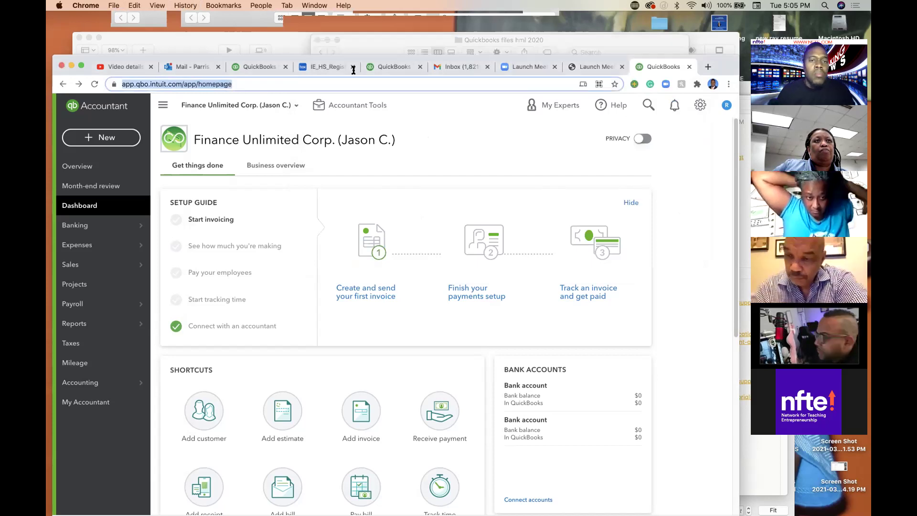
left_click(458, 67)
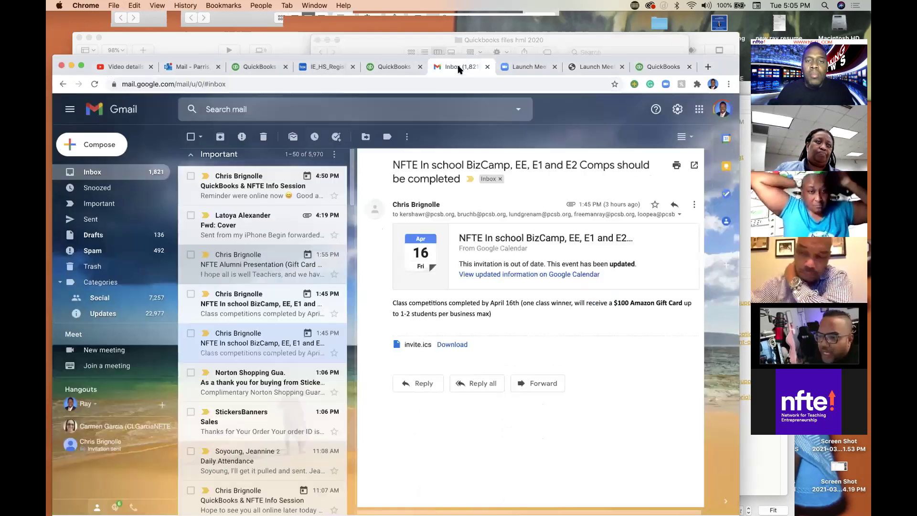
left_click(700, 111)
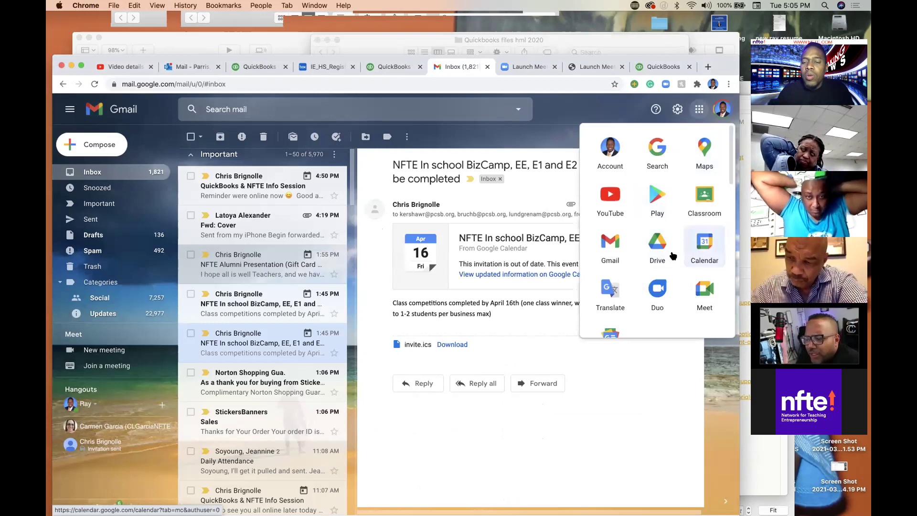
left_click(656, 247)
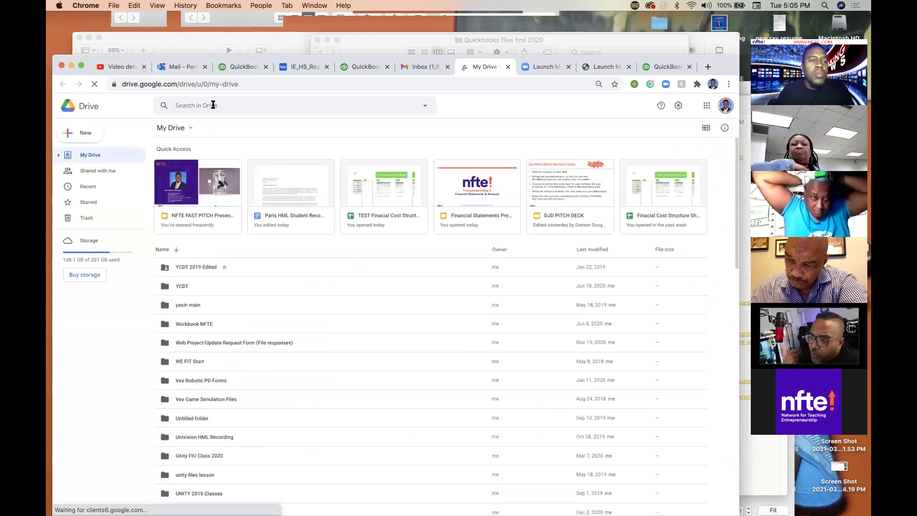
Search Google Drive for "quickbooks" and open the presentation Teacher QUICKBOOKS slidedeck 2020
left_click(202, 107)
type("qui")
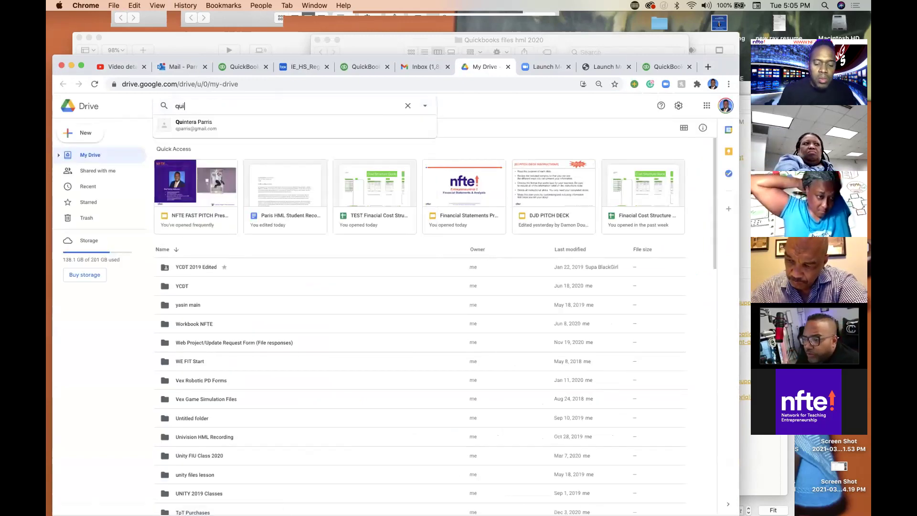
type("ckbooks")
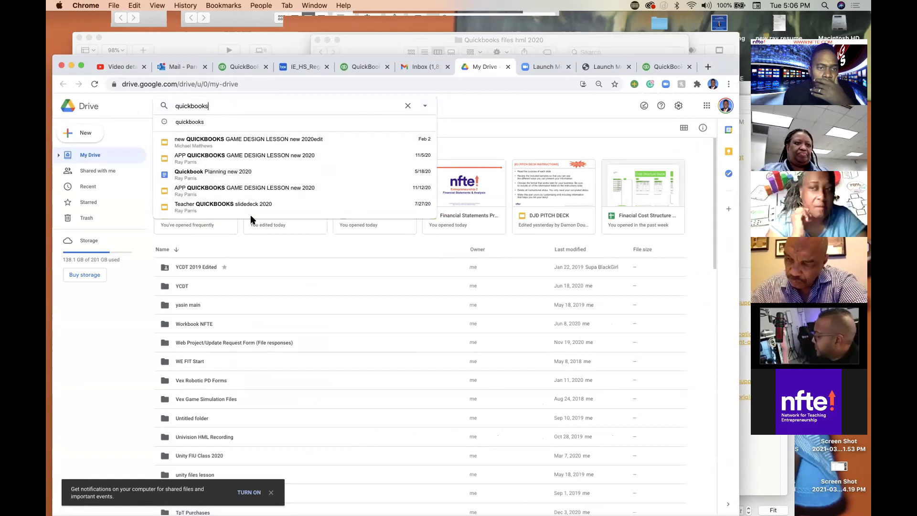
left_click(238, 207)
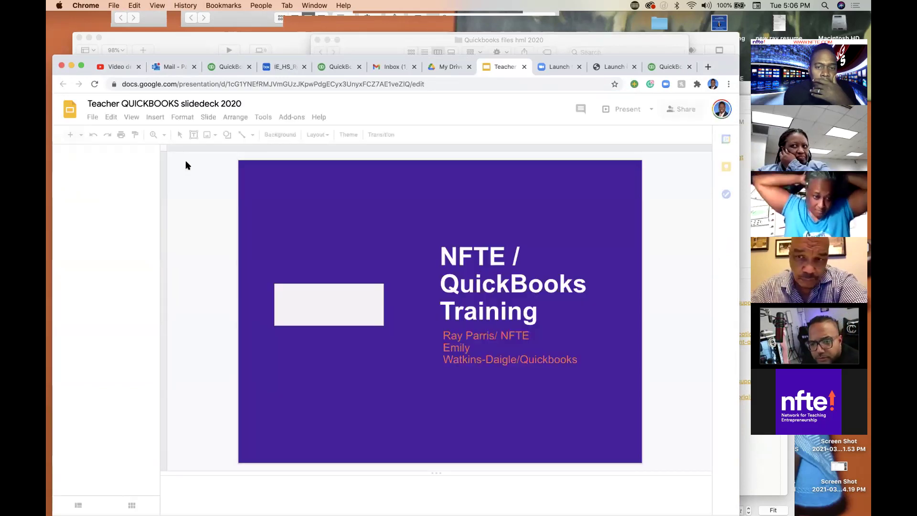
Return to the Drive search and open the APP QUICKBOOKS GAME DESIGN LESSON new 2020 presentation dated 11/5/20
left_click(448, 67)
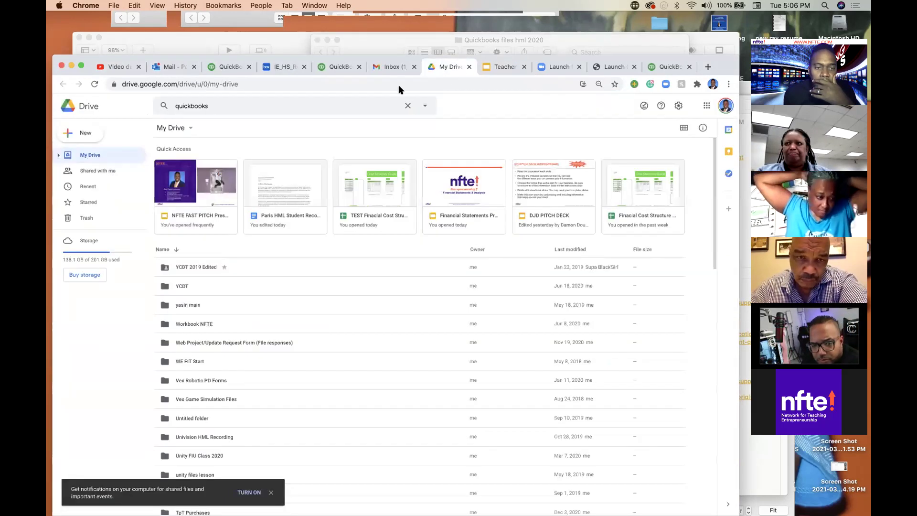
left_click(221, 101)
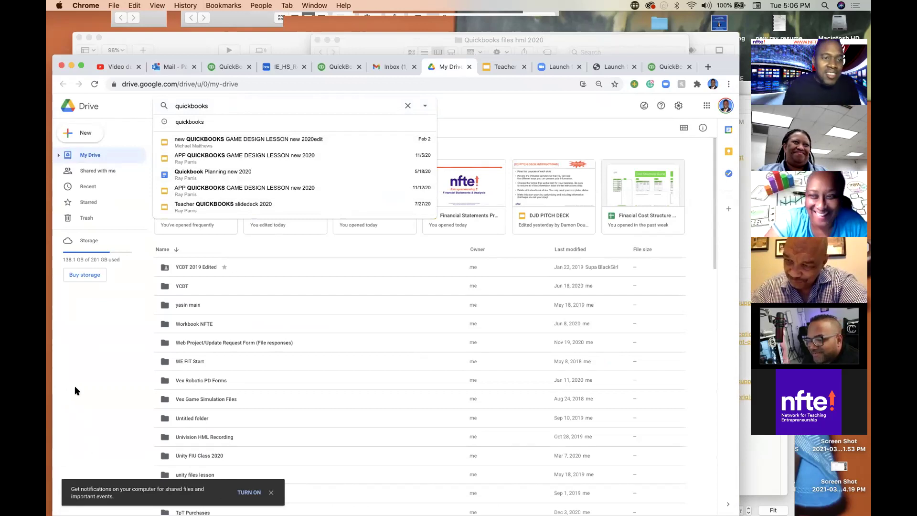
left_click(202, 156)
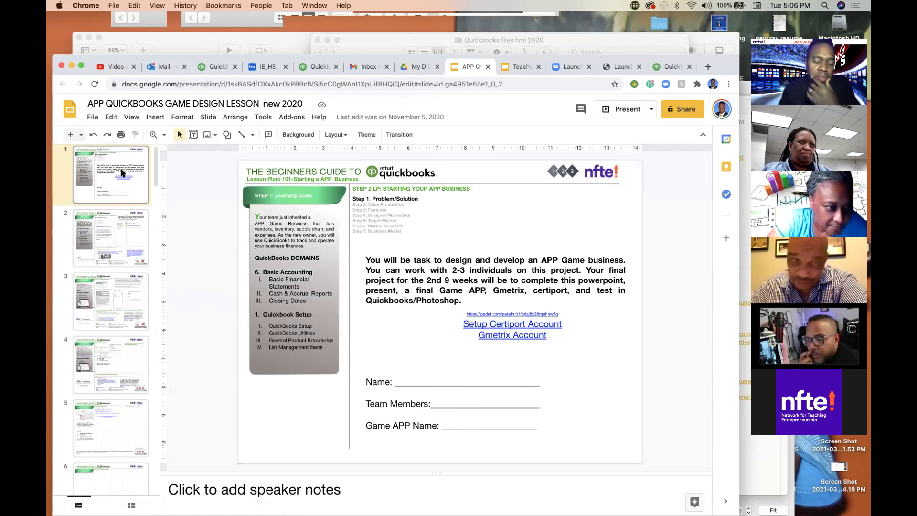
Open the first QuickBooks Setup Vimeo link on slide 2 and play the opening of the video
left_click(113, 236)
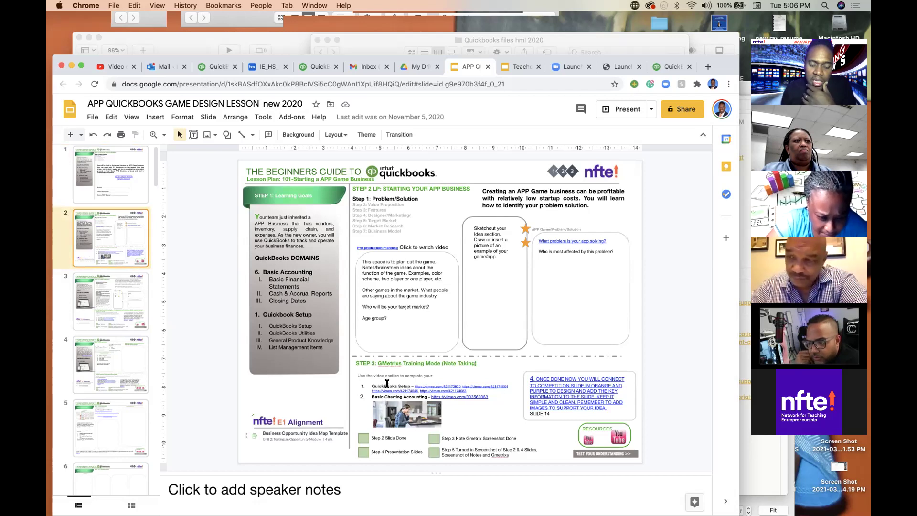
left_click(427, 390)
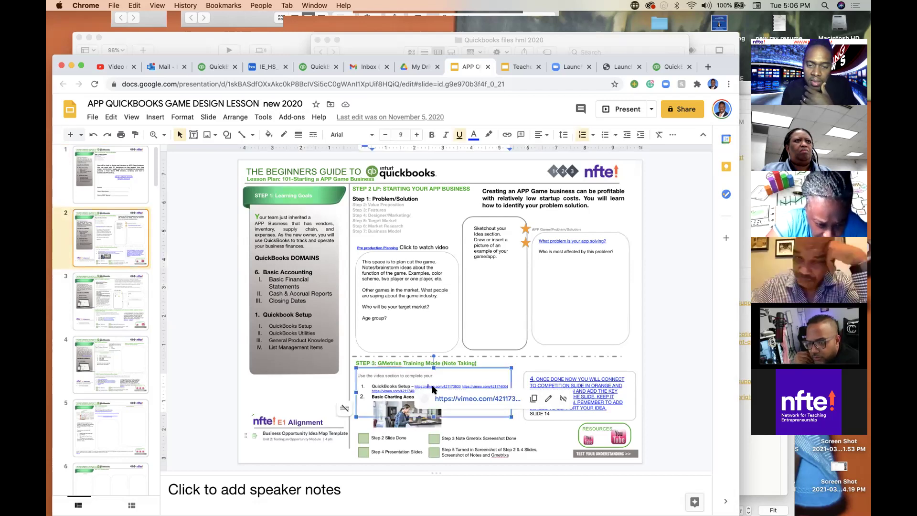
left_click(462, 401)
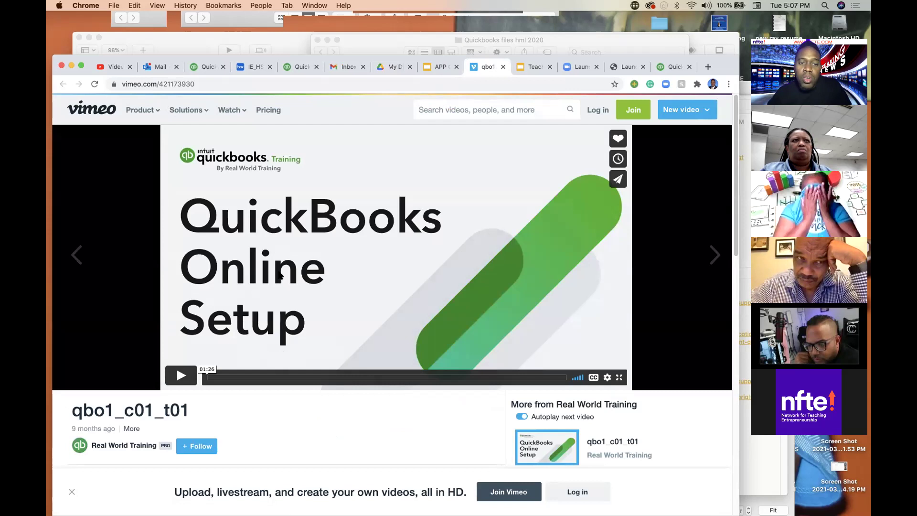
left_click(180, 376)
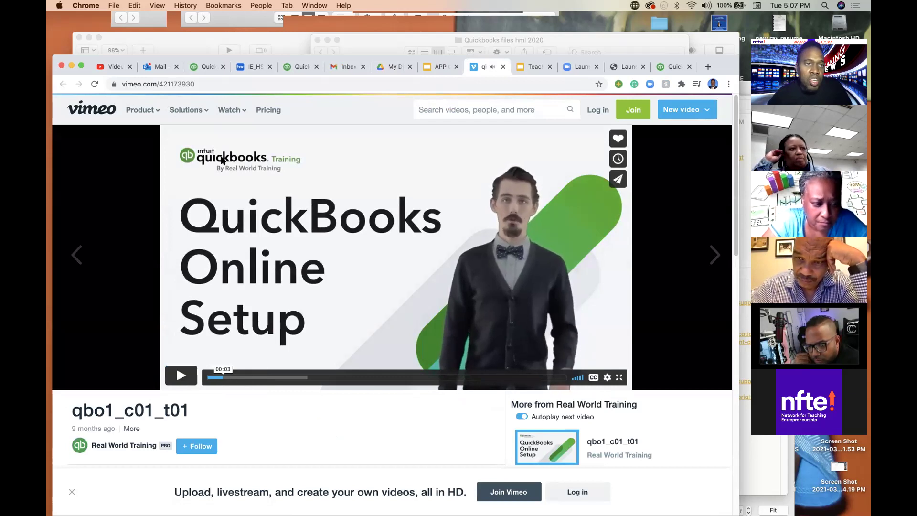
Browse the list of related Real World Training videos and return to the player
scroll(479, 392, "down", 3)
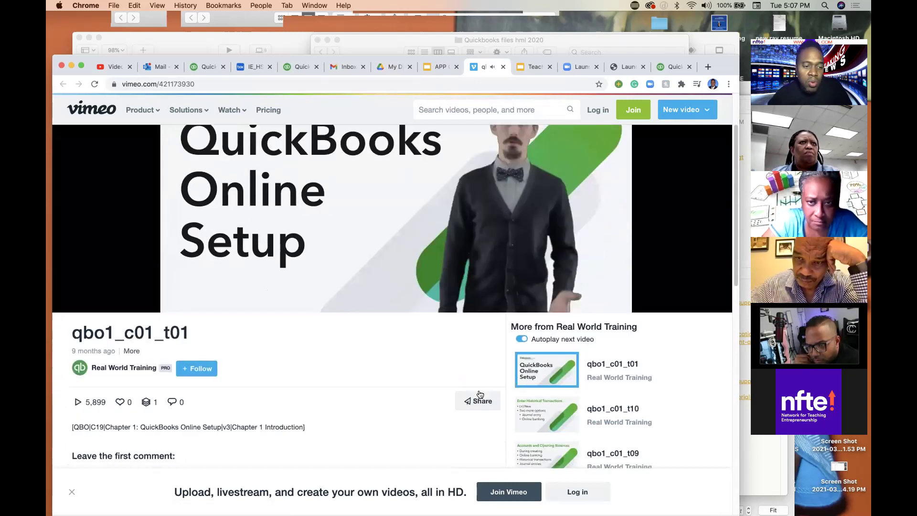
scroll(480, 394, "down", 6)
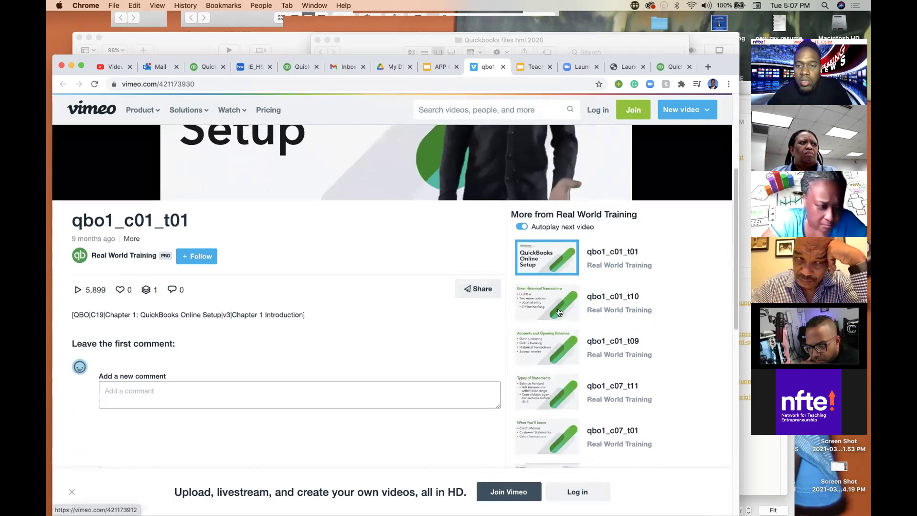
scroll(560, 314, "down", 6)
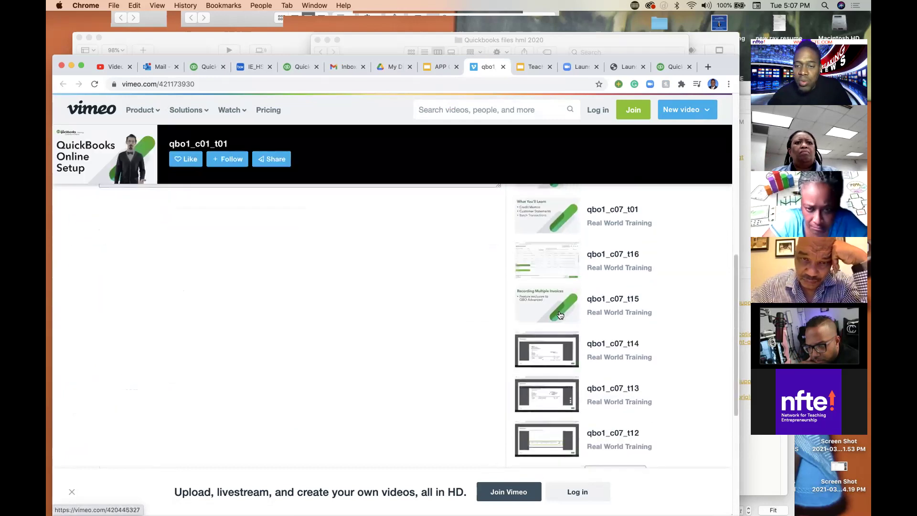
scroll(560, 314, "up", 12)
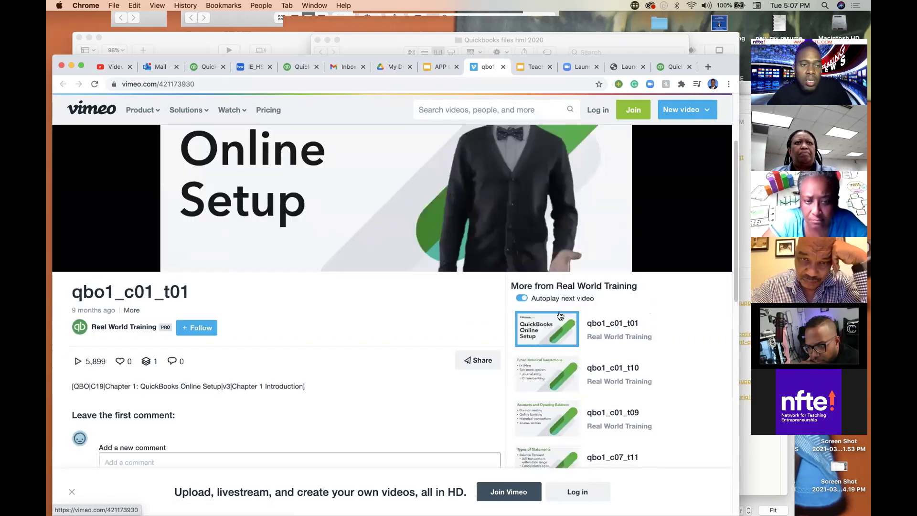
scroll(346, 251, "up", 3)
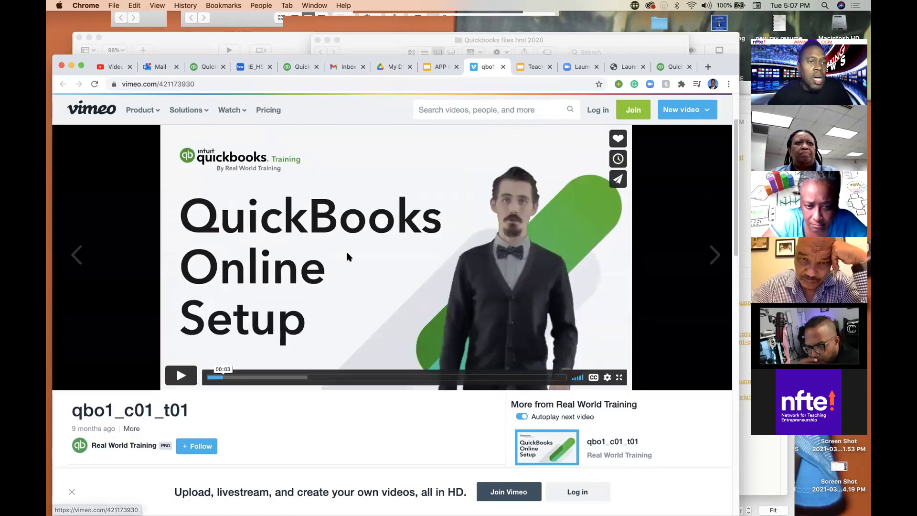
Select the Vimeo video's web address and move the browser window slightly higher on the desktop
left_click(208, 83)
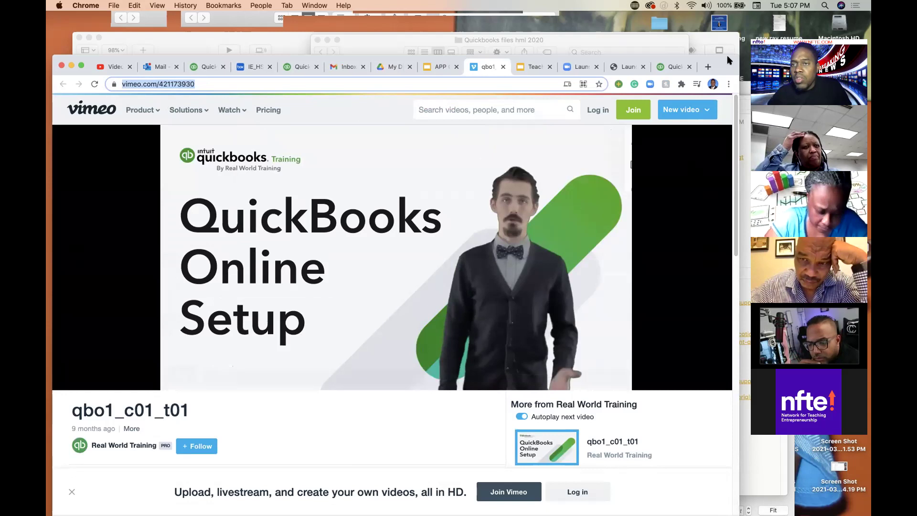
left_click_drag(723, 56, 719, 40)
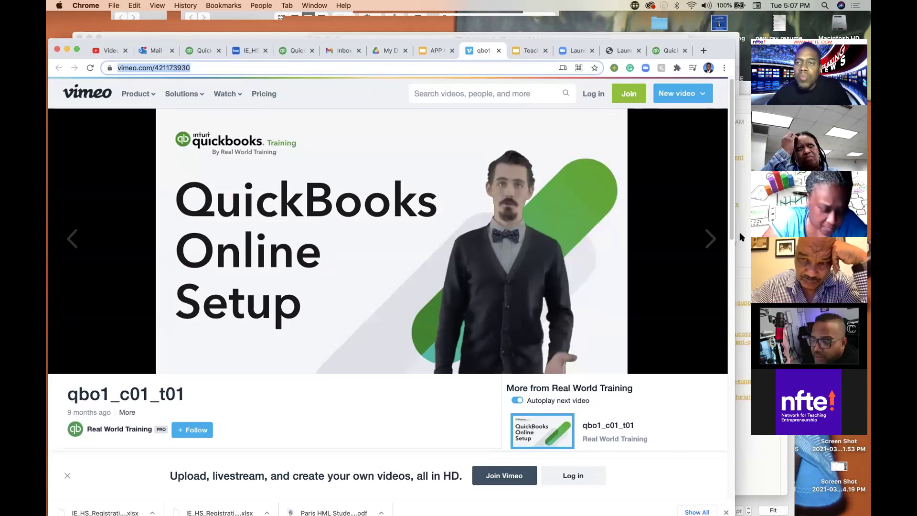
left_click_drag(724, 52, 722, 51)
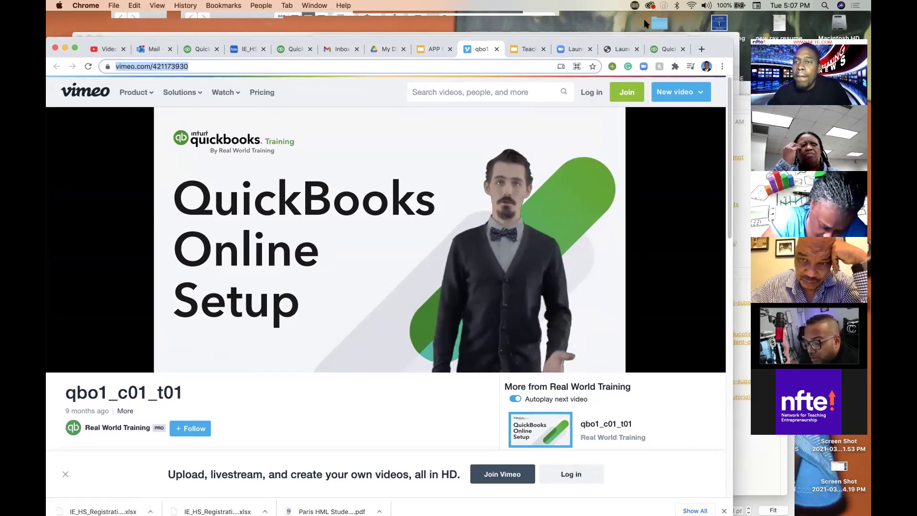
left_click(855, 6)
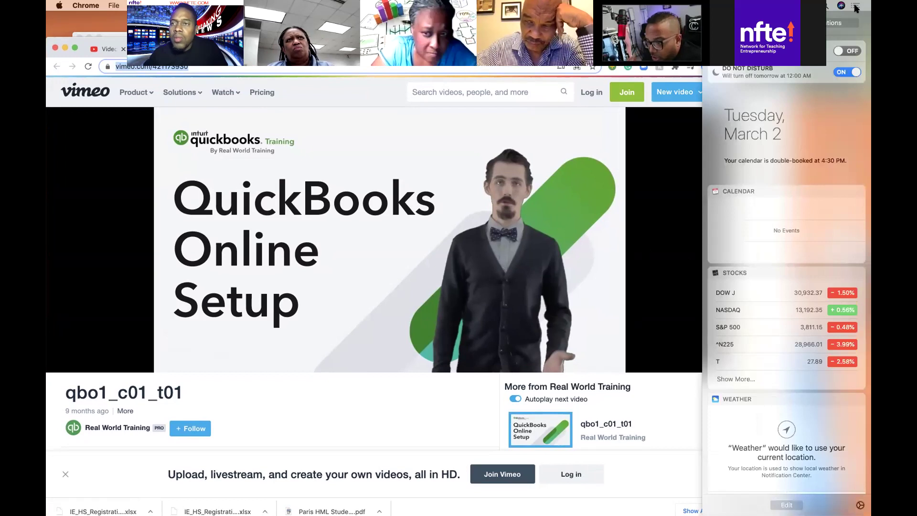
left_click(855, 6)
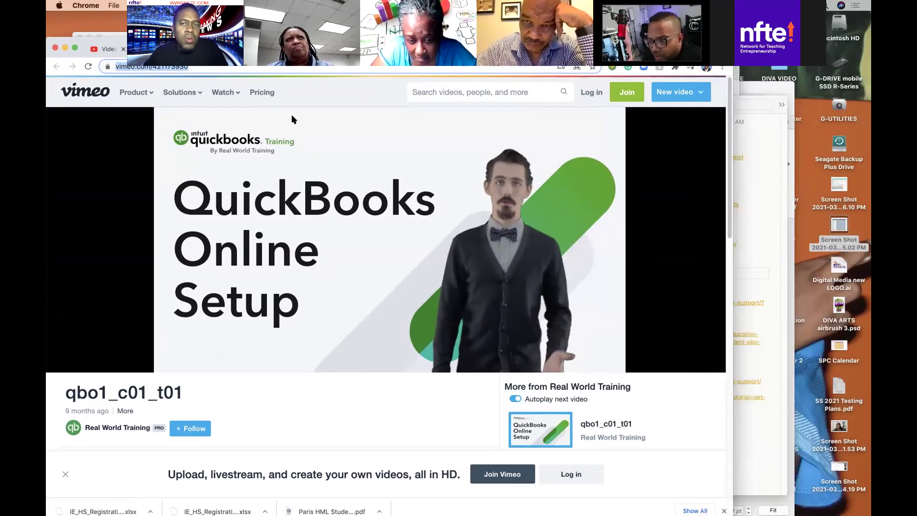